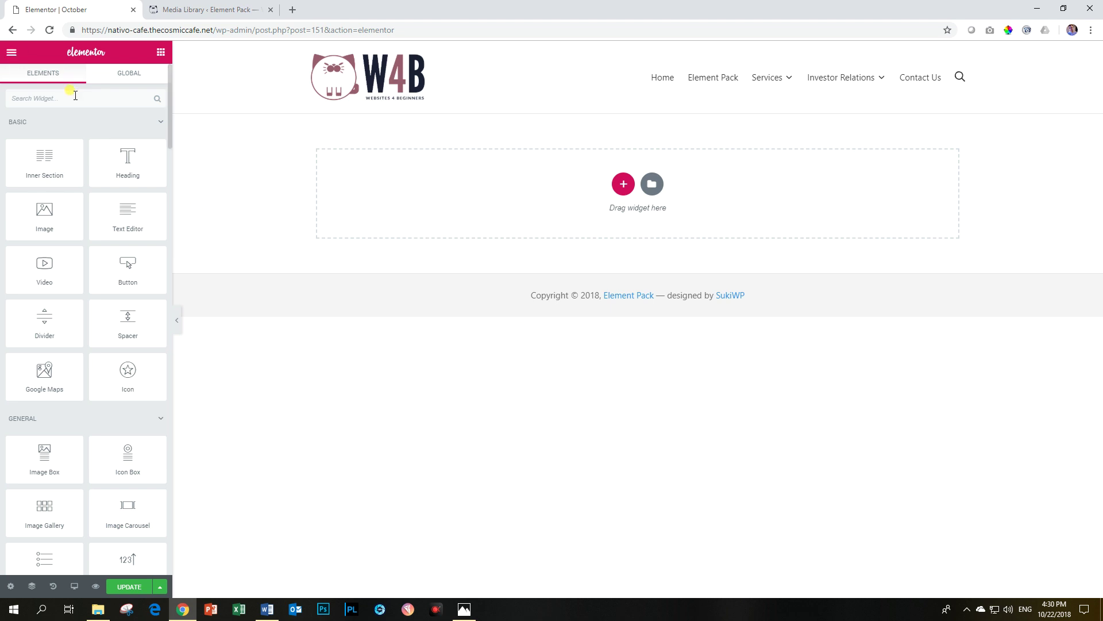
# - Search widgets for 'docu' and drag the Document Viewer onto the empty section
pyautogui.write('docu')
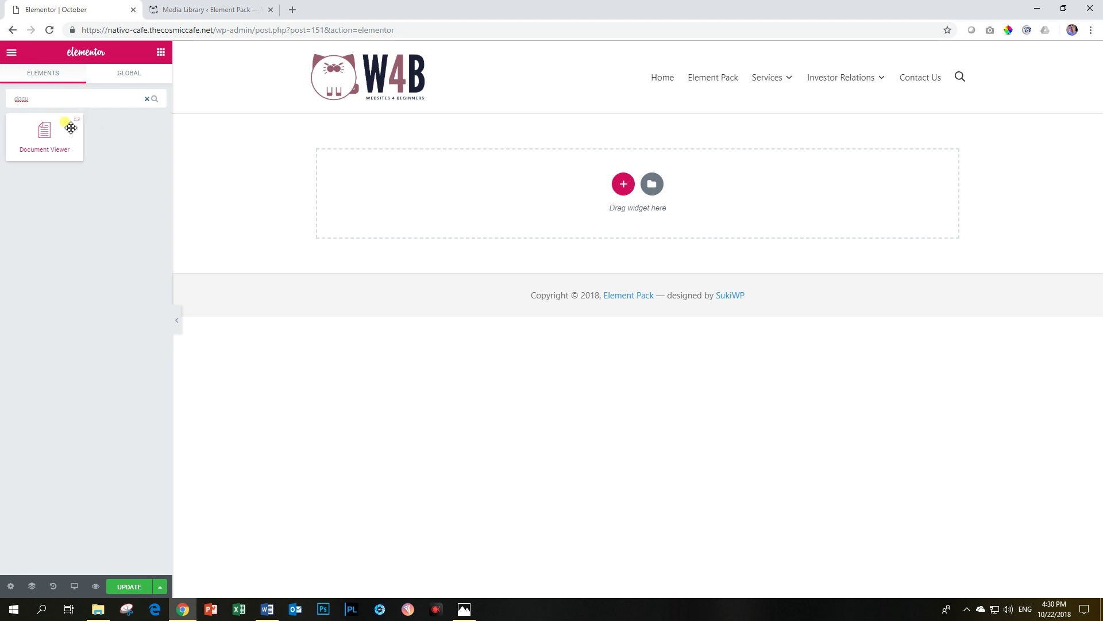
pyautogui.moveTo(71, 127); pyautogui.dragTo(556, 185)
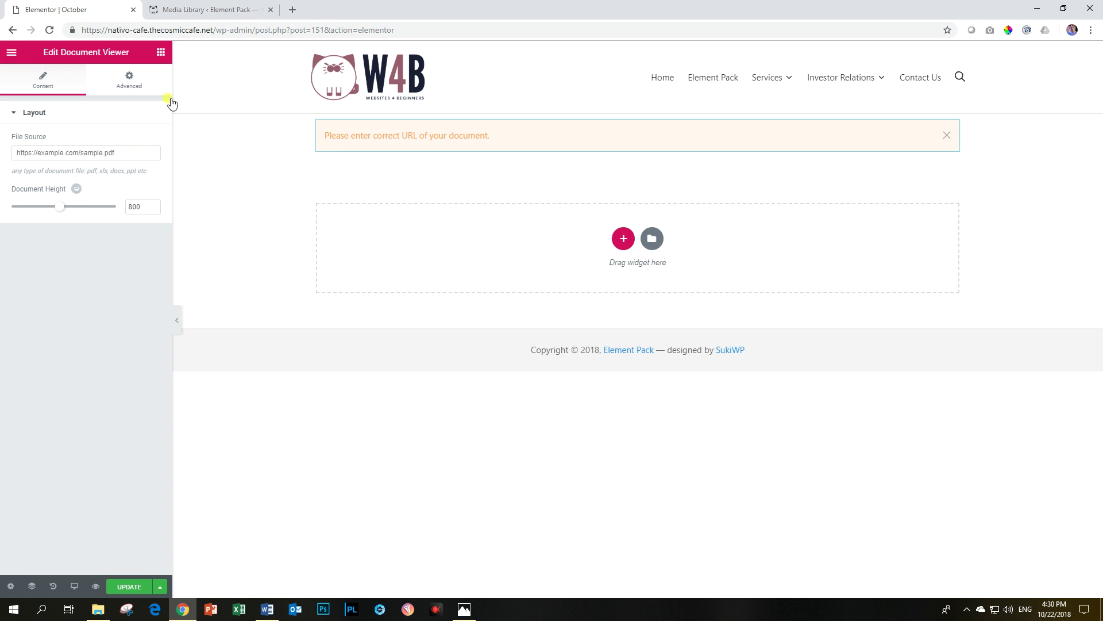
# - Select the file URL of the 48 Steps to Making Your First Website PDF in the Media Library
pyautogui.click(211, 10)
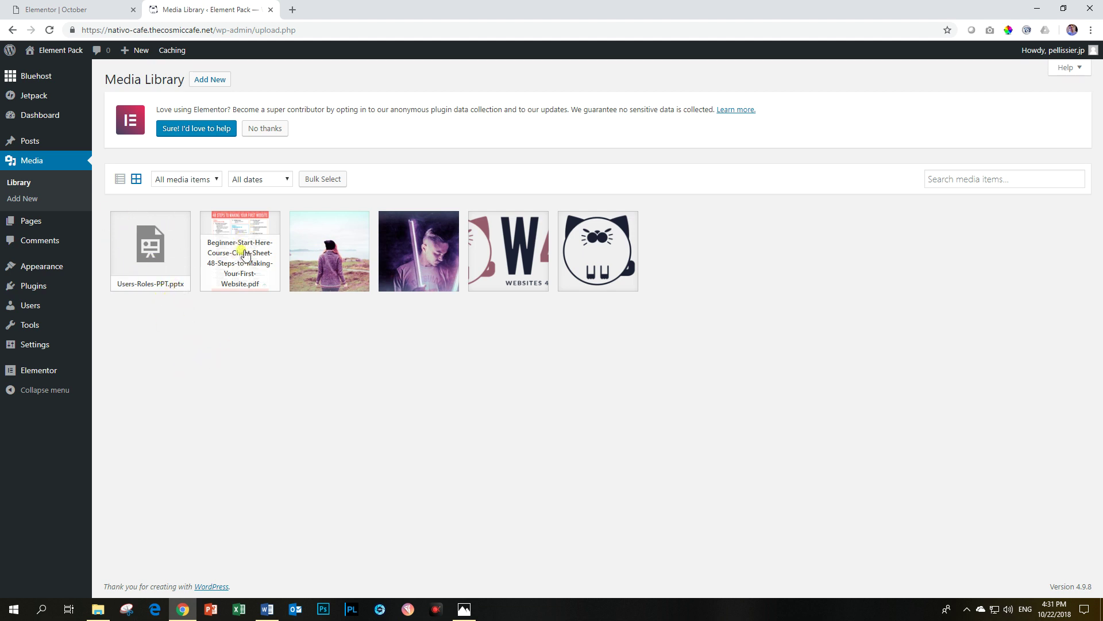
pyautogui.click(244, 253)
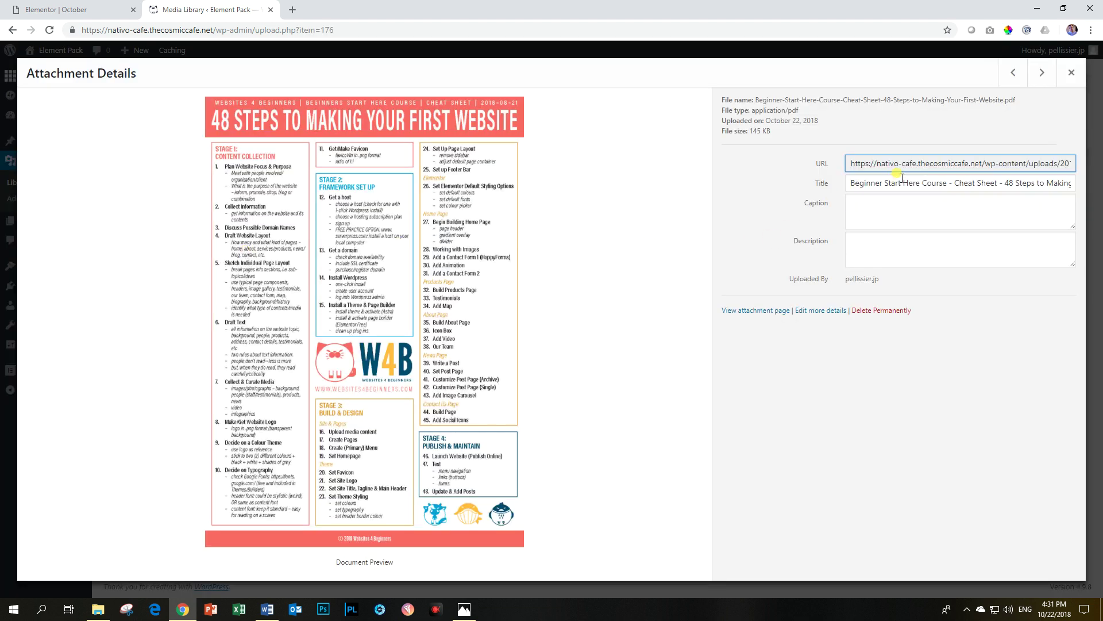
pyautogui.click(900, 163)
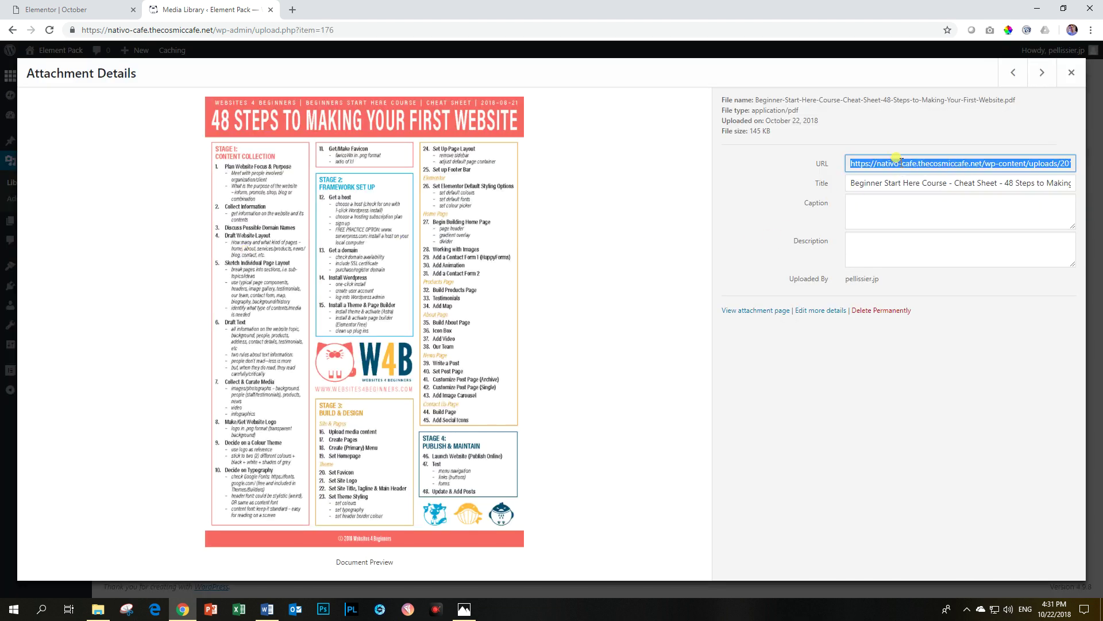
# - Paste the 48 Steps PDF URL into the Document Viewer's File Source and scroll the viewer to check it
pyautogui.click(92, 10)
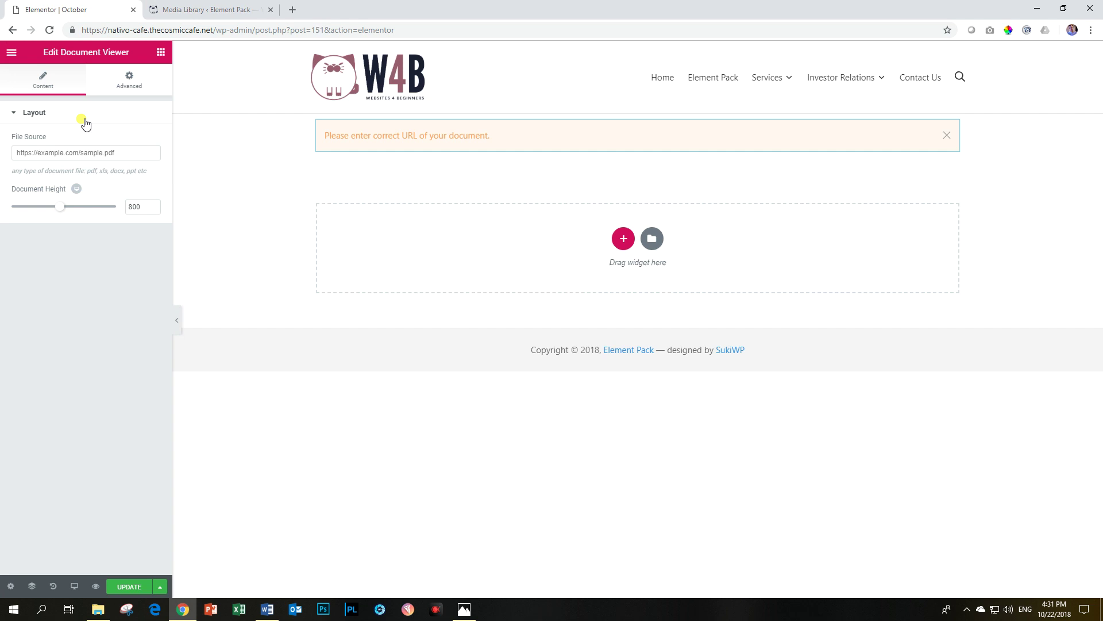
pyautogui.click(120, 152)
pyautogui.hotkey('ctrl', 'v')
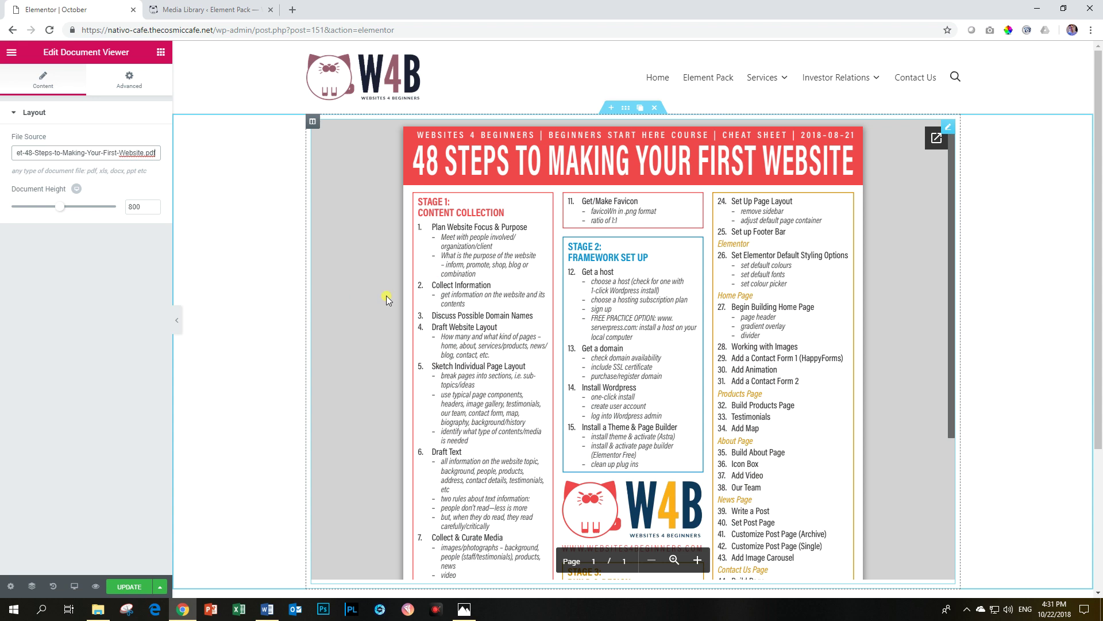
pyautogui.scroll(-5, 387, 295)
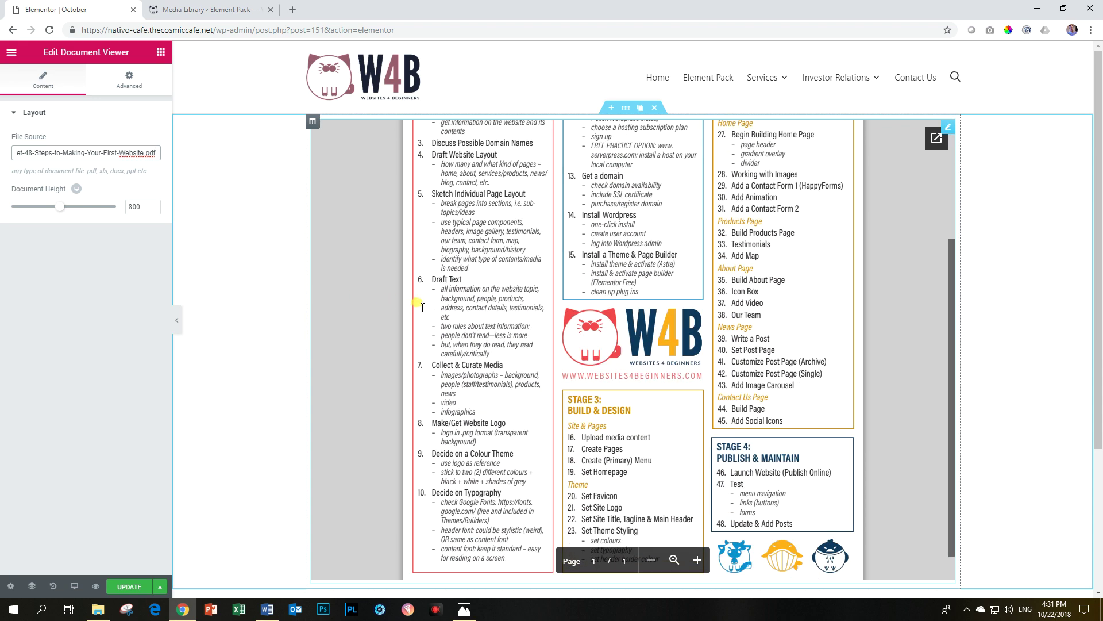
pyautogui.scroll(3, 692, 343)
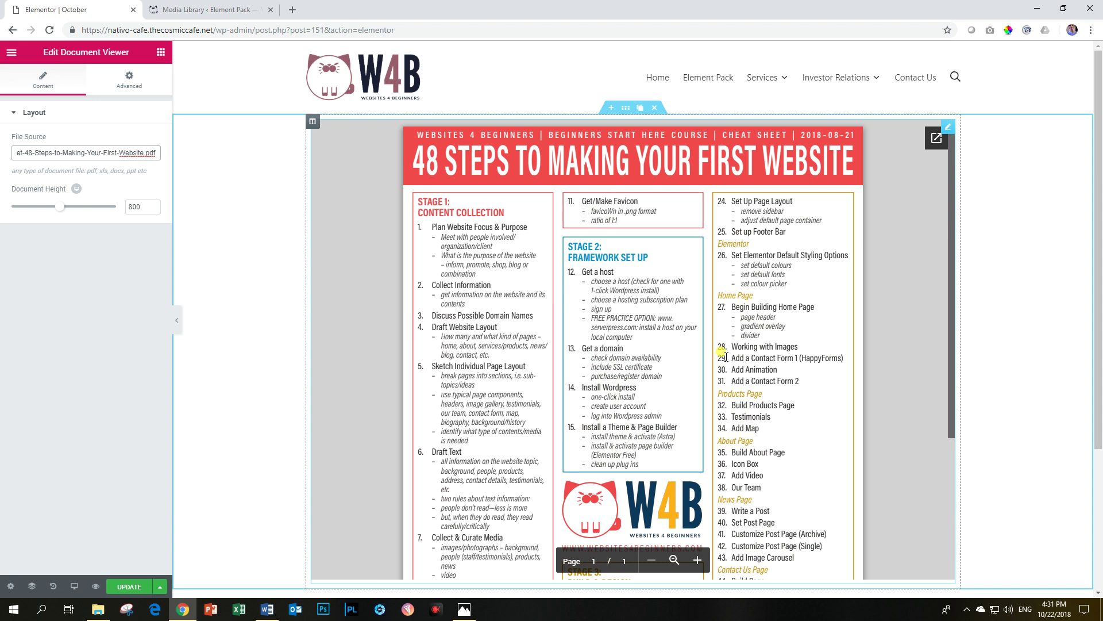
pyautogui.scroll(-3, 725, 356)
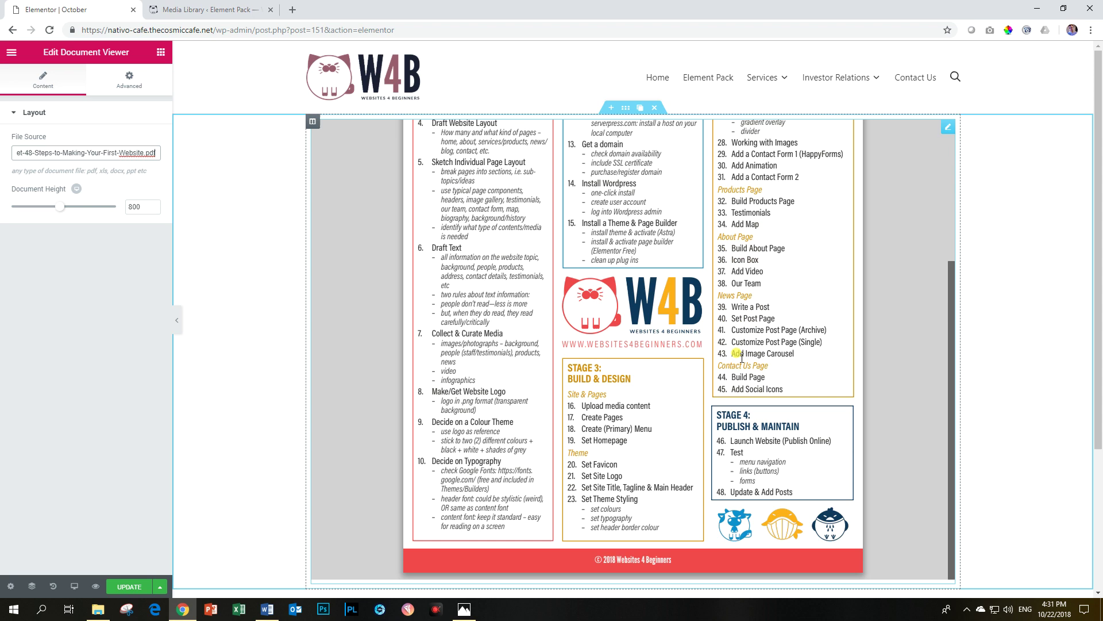
pyautogui.scroll(3, 769, 349)
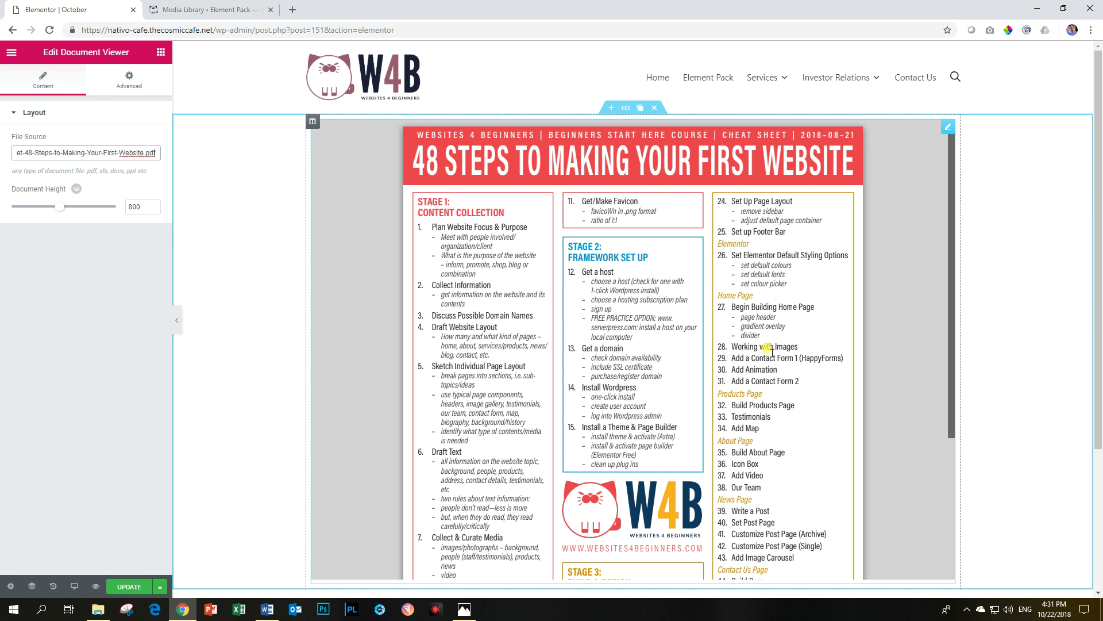
# - Update the page, preview it on the front end, and open the PDF in its pop-out viewer
pyautogui.click(127, 587)
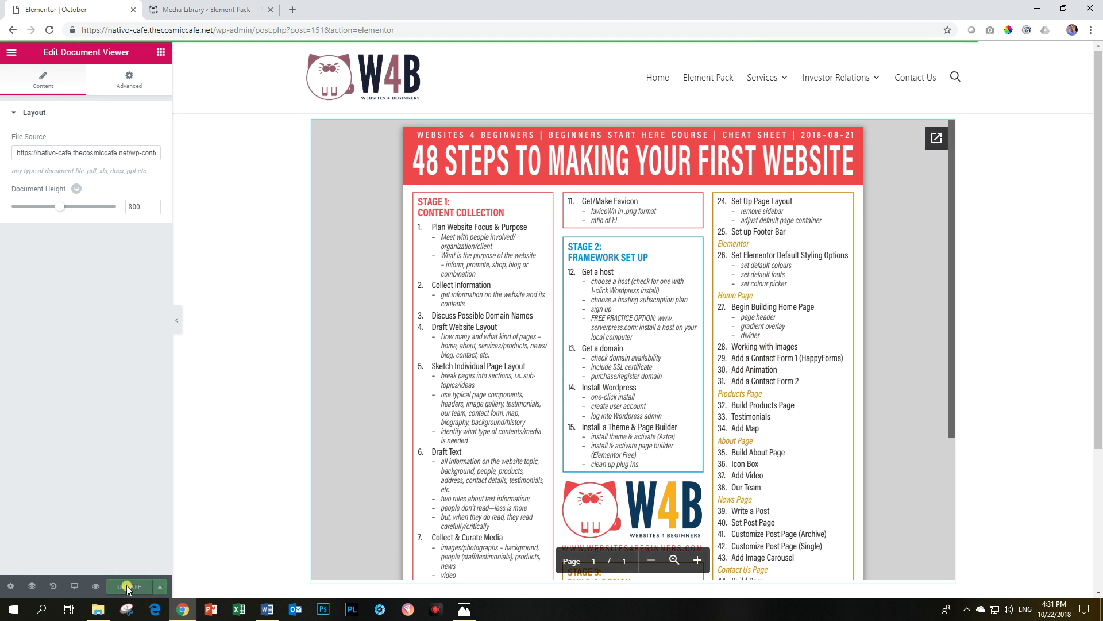
pyautogui.click(96, 587)
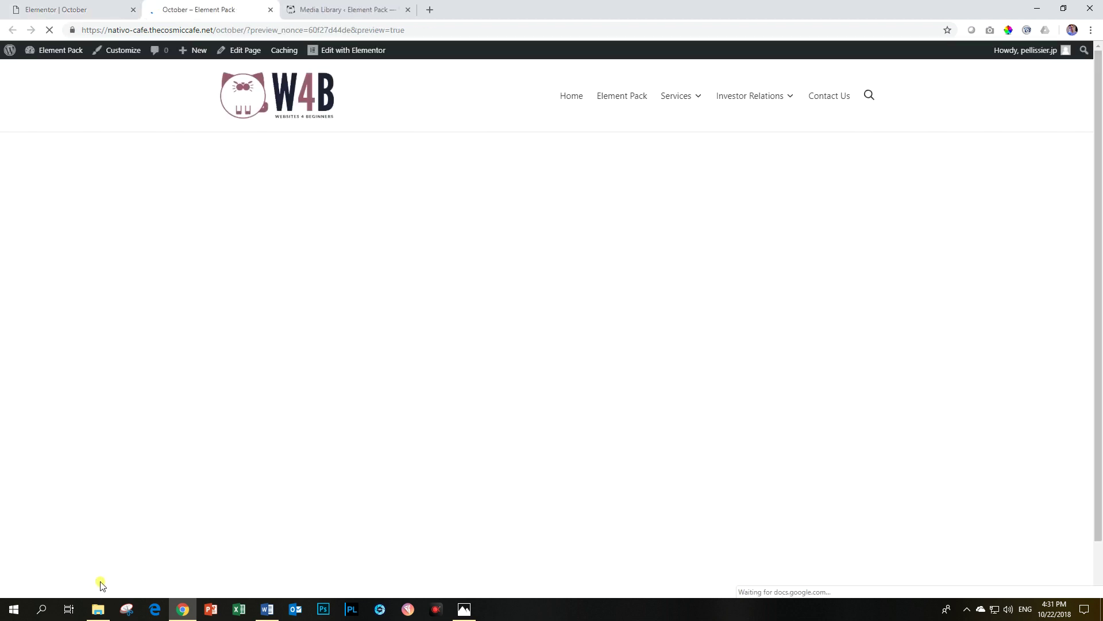
pyautogui.scroll(-1, 921, 341)
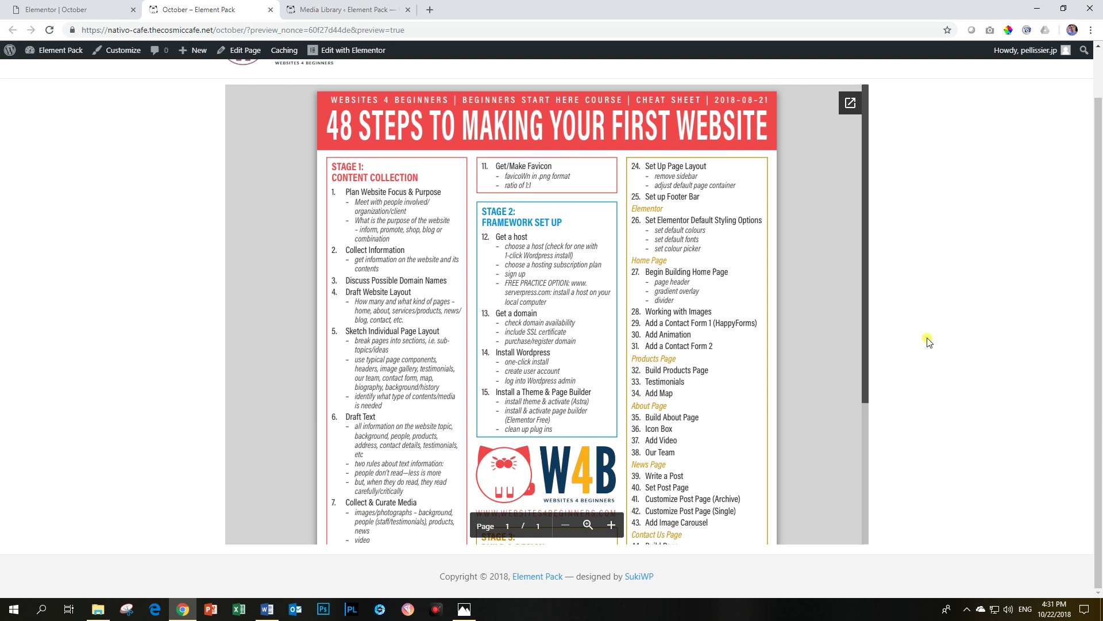
pyautogui.moveTo(865, 310)
pyautogui.mouseDown()
pyautogui.moveTo(865, 452)
pyautogui.moveTo(859, 298)
pyautogui.mouseUp()
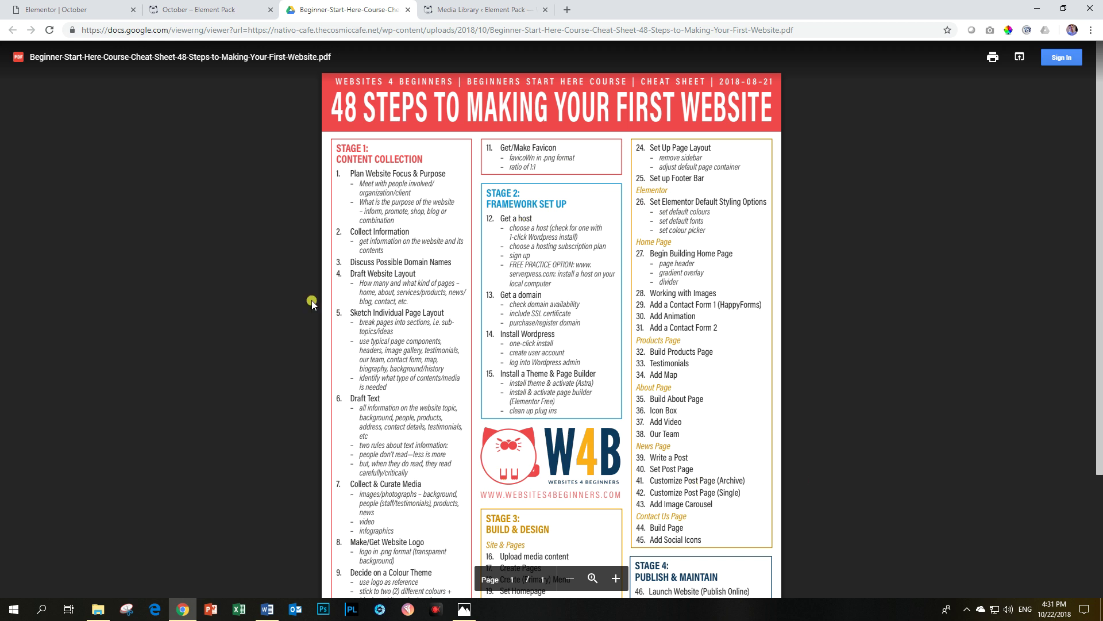
pyautogui.click(234, 5)
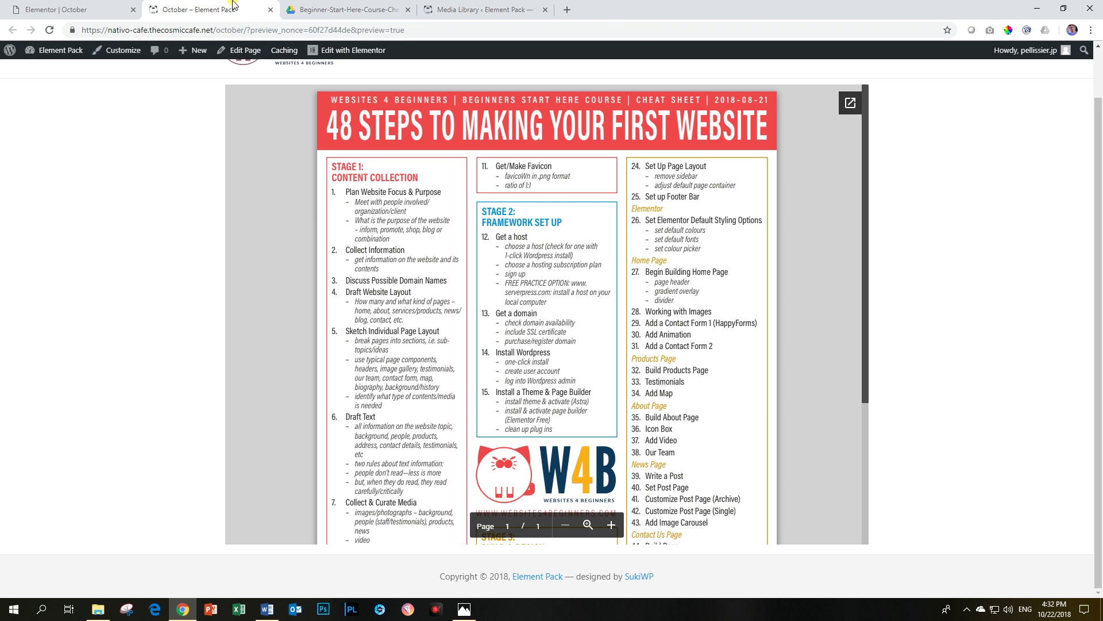
# - Select the file URL of Users-Roles-PPT.pptx in the Media Library, closing the PDF's details first
pyautogui.click(92, 8)
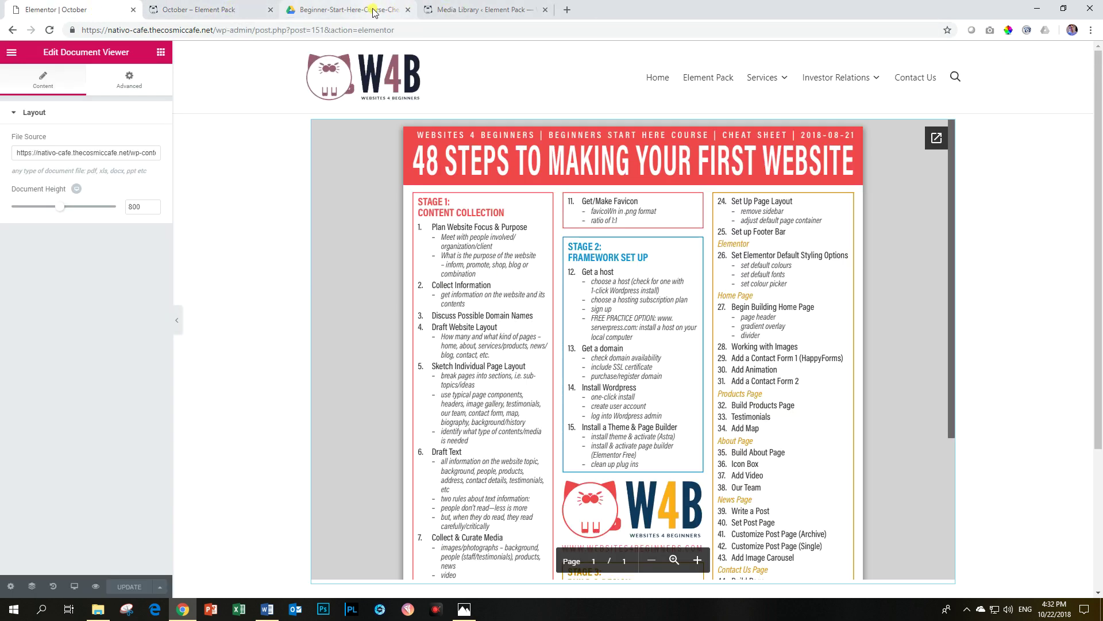
pyautogui.click(482, 9)
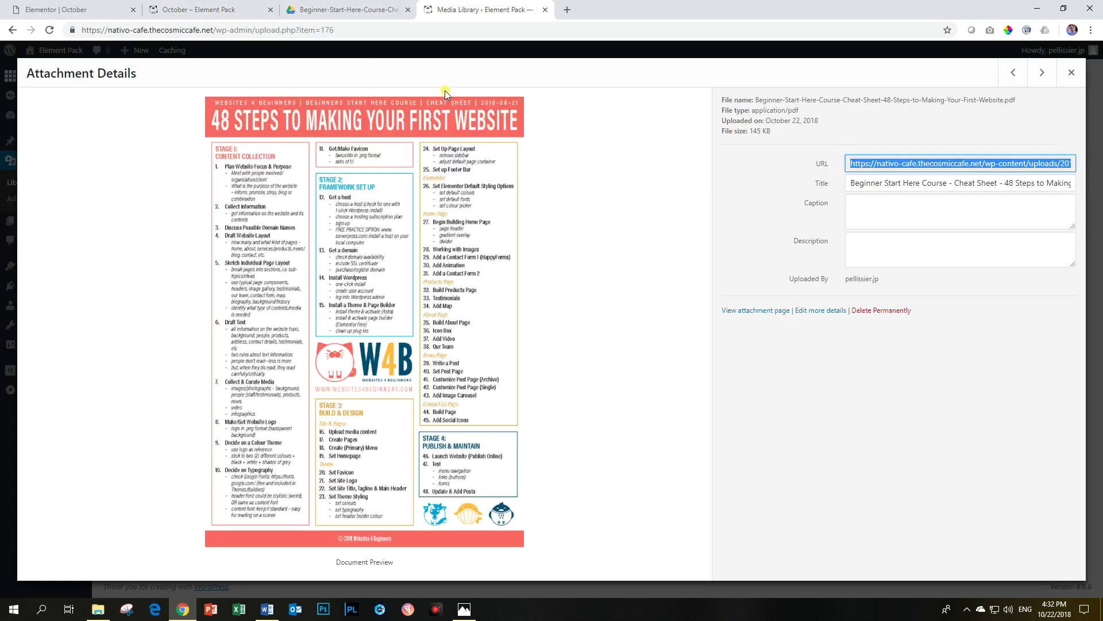
pyautogui.click(1072, 76)
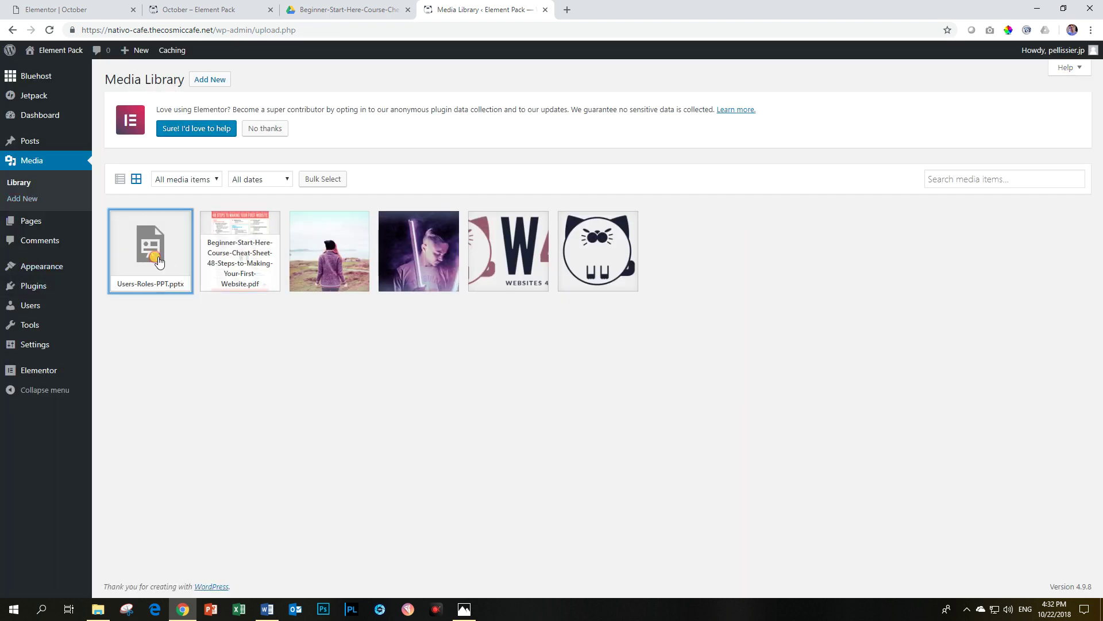
pyautogui.click(158, 258)
pyautogui.click(864, 163)
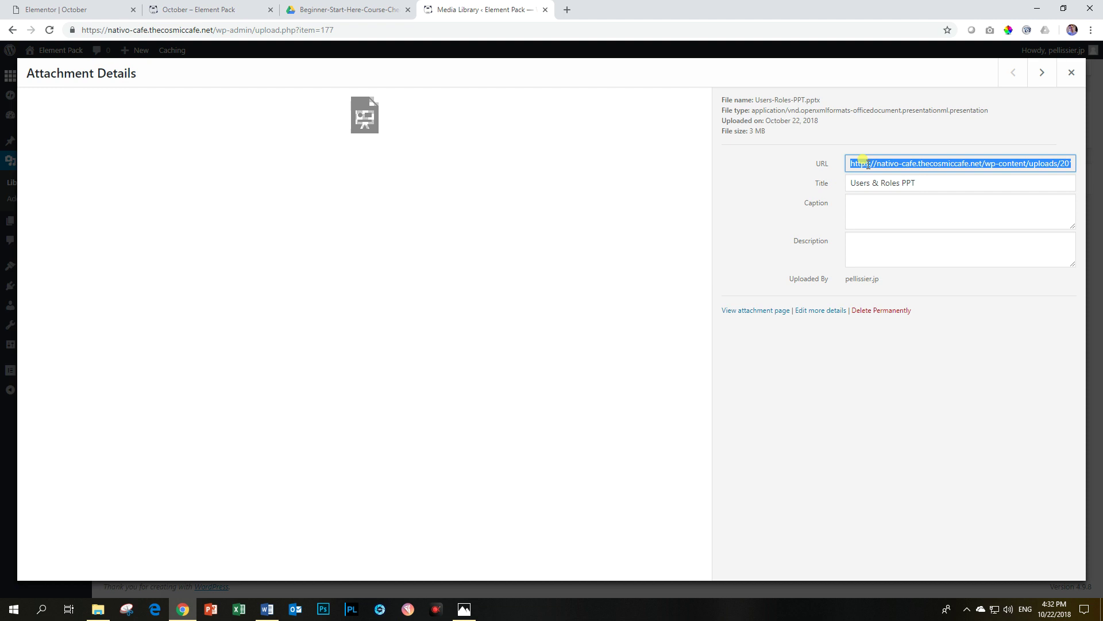
# - Replace the Document Viewer's file URL with the Users-Roles-PPT.pptx address
pyautogui.click(109, 10)
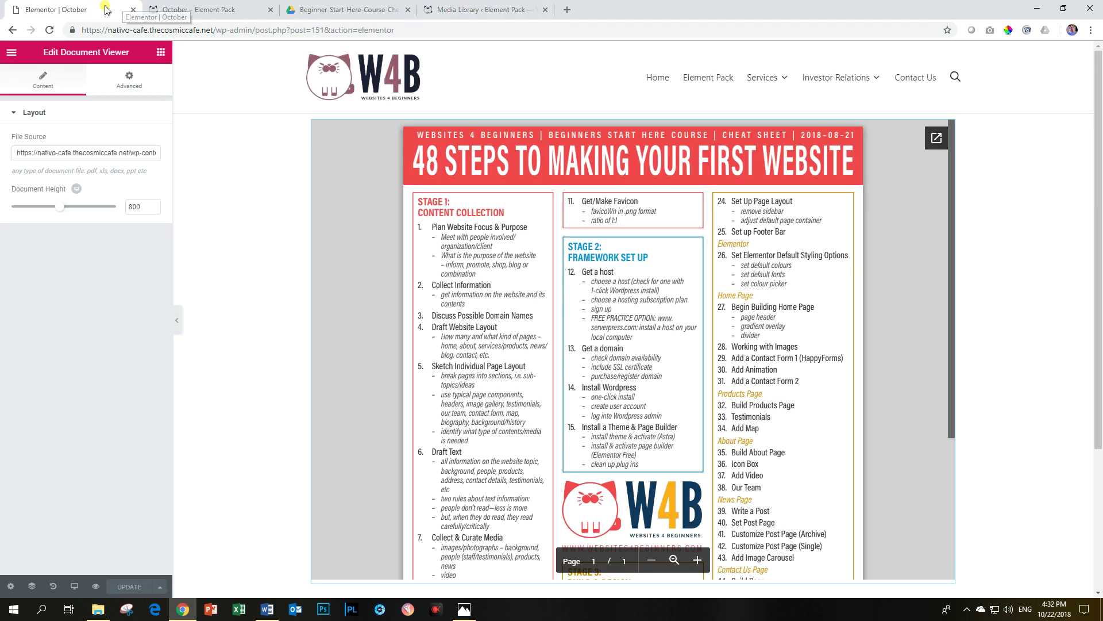
pyautogui.tripleClick(81, 153)
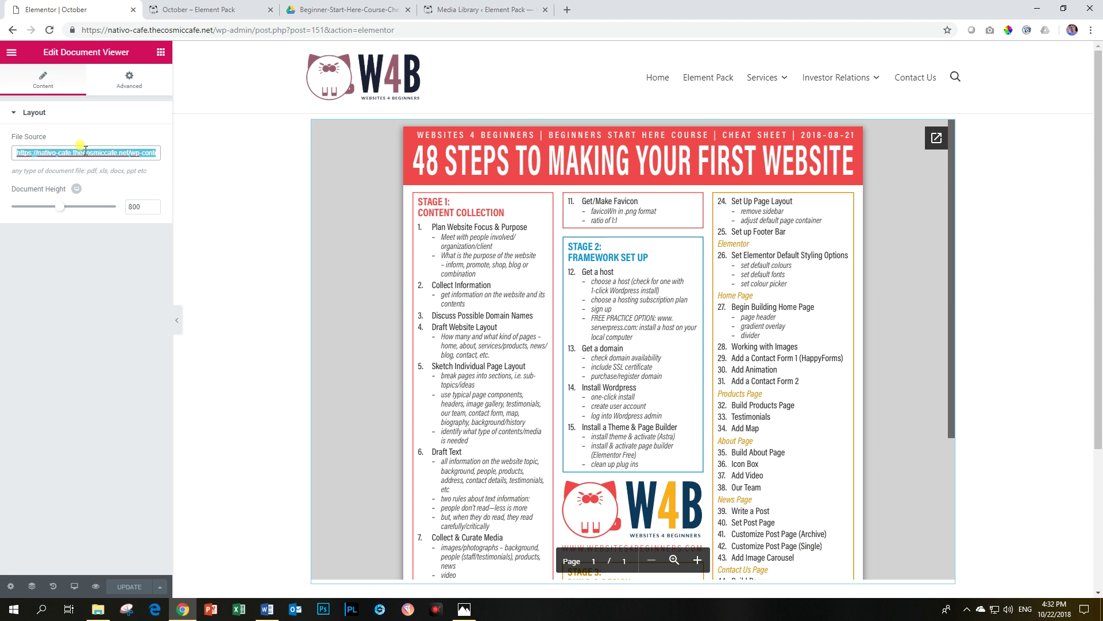
pyautogui.hotkey('ctrl', 'v')
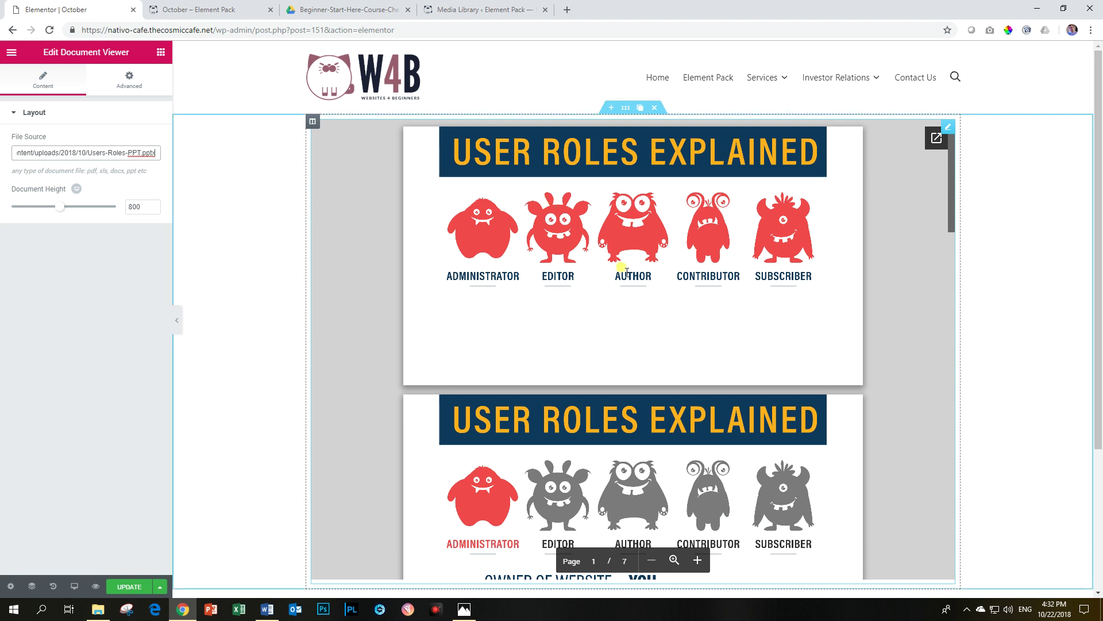
# - Scroll through the seven User Roles Explained slides and back up to slide 1
pyautogui.scroll(-5, 631, 271)
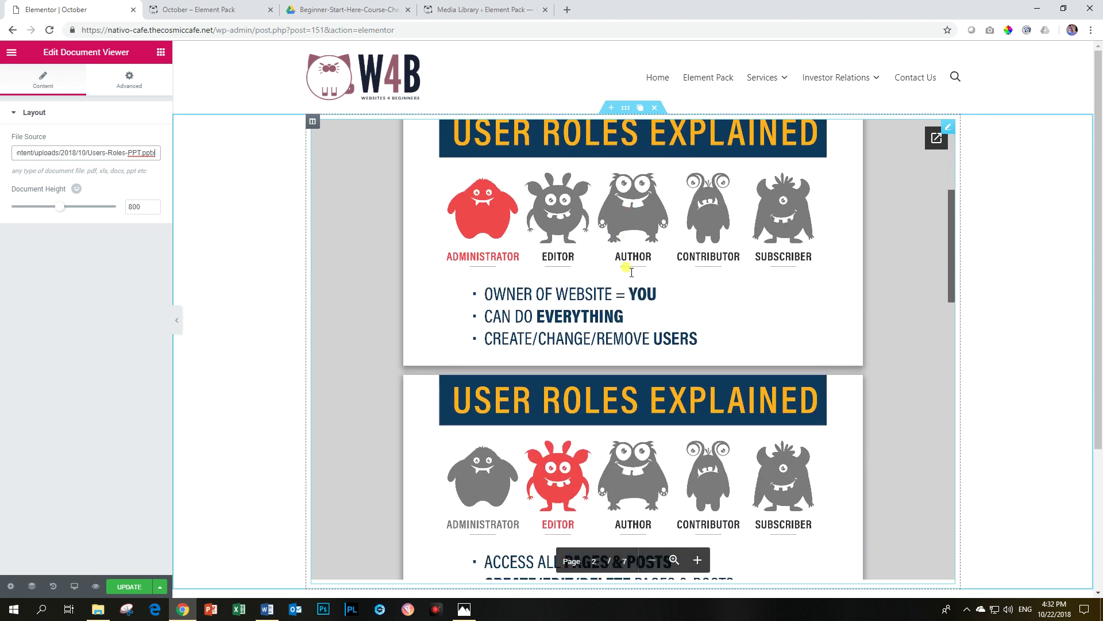
pyautogui.scroll(-8, 631, 272)
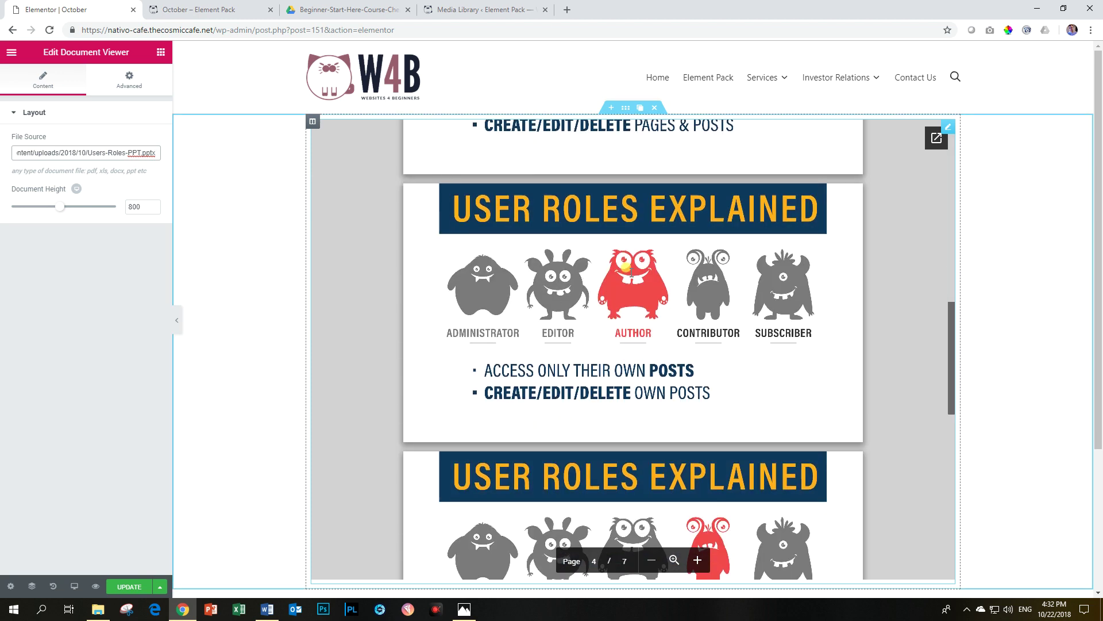
pyautogui.scroll(-5, 631, 272)
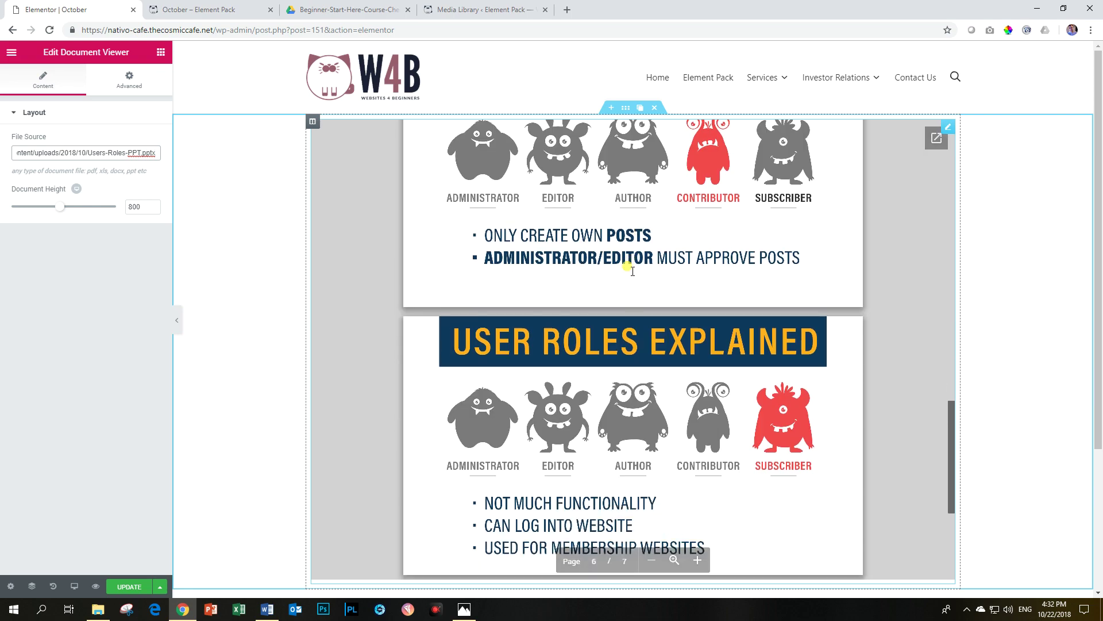
pyautogui.scroll(-3, 632, 271)
pyautogui.scroll(5, 632, 271)
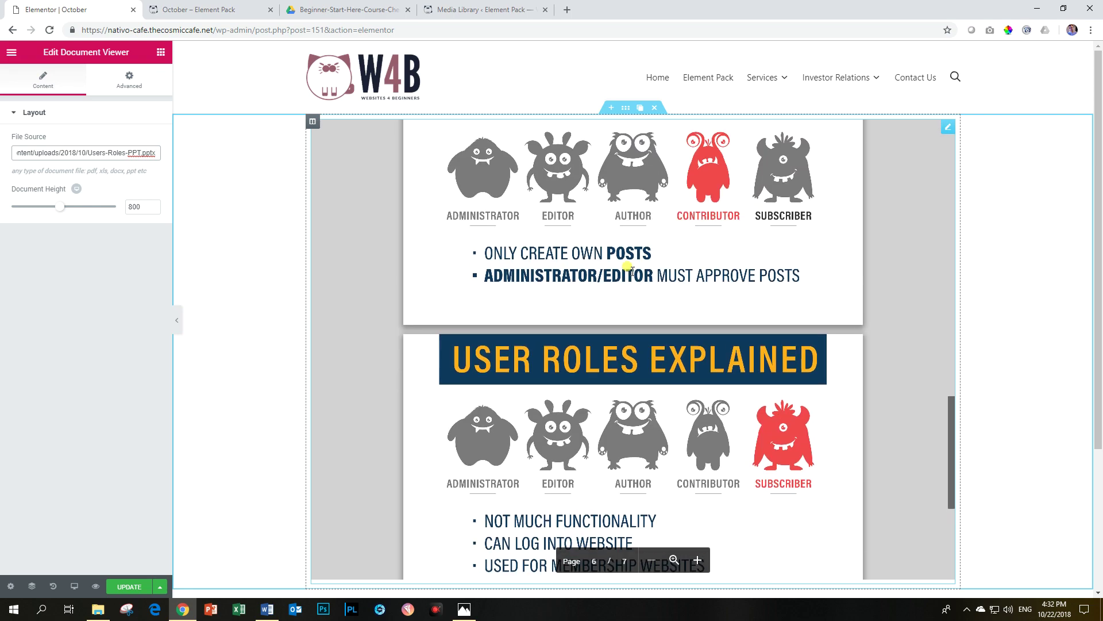
pyautogui.scroll(16, 632, 271)
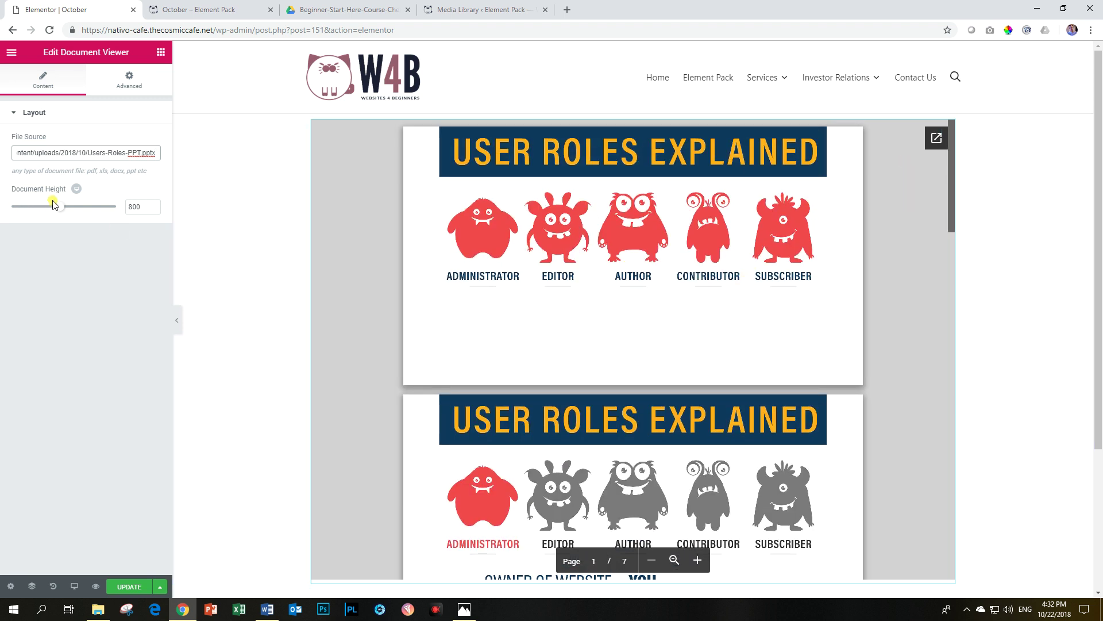
# - Set Document Height to 664, then collapse the Layout and Advanced margin/padding sections
pyautogui.moveTo(60, 207)
pyautogui.mouseDown()
pyautogui.moveTo(29, 207)
pyautogui.moveTo(69, 208)
pyautogui.moveTo(38, 209)
pyautogui.moveTo(52, 207)
pyautogui.mouseUp()
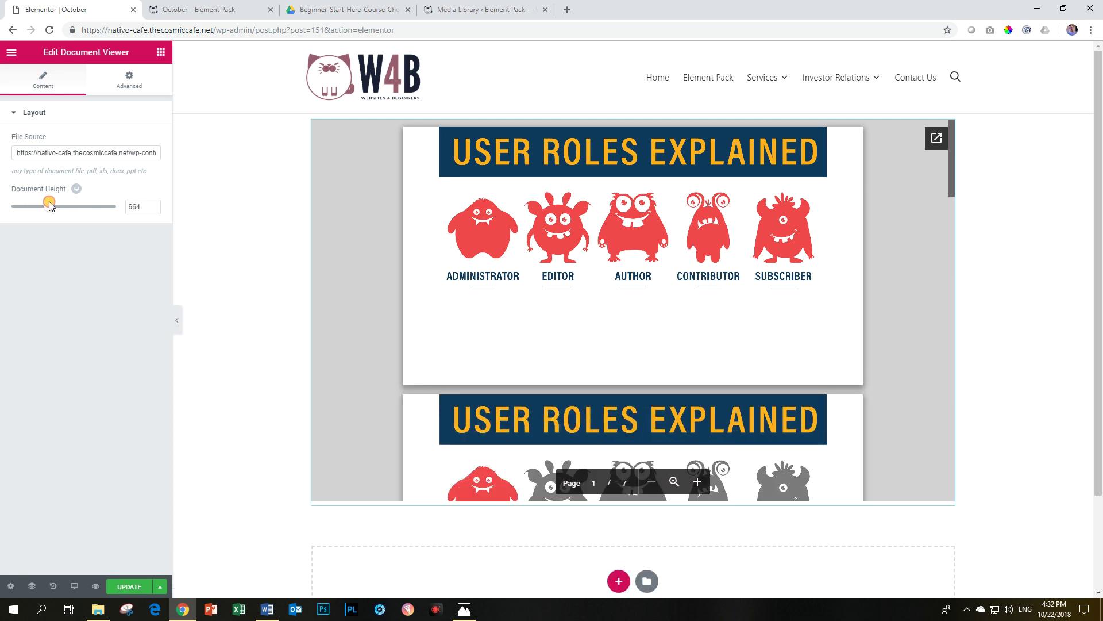
pyautogui.scroll(-9, 617, 247)
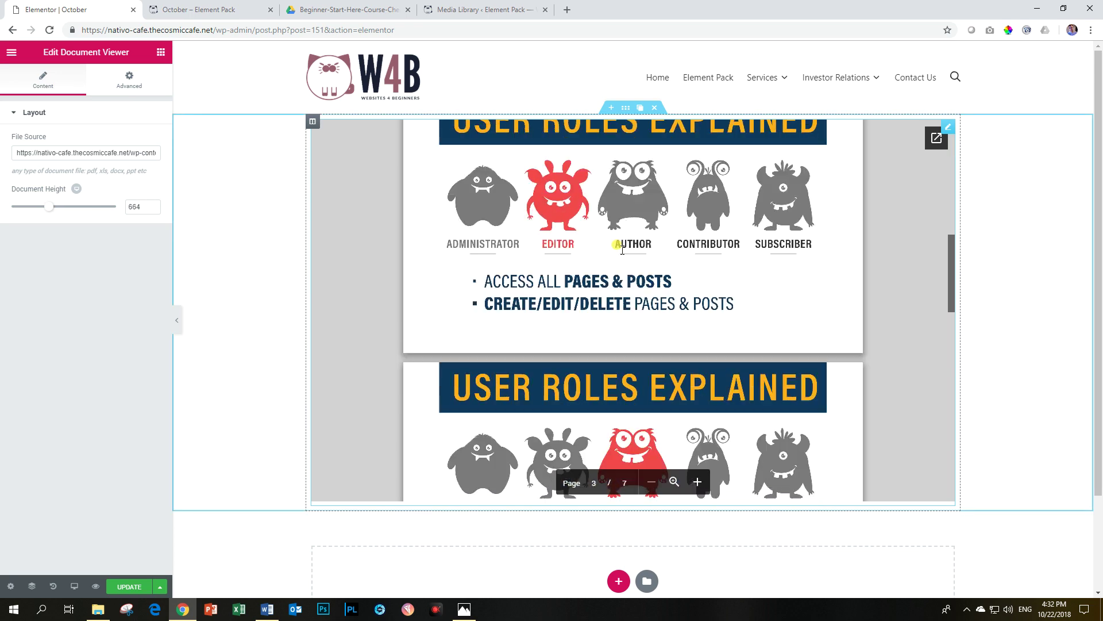
pyautogui.scroll(1, 618, 247)
pyautogui.click(16, 113)
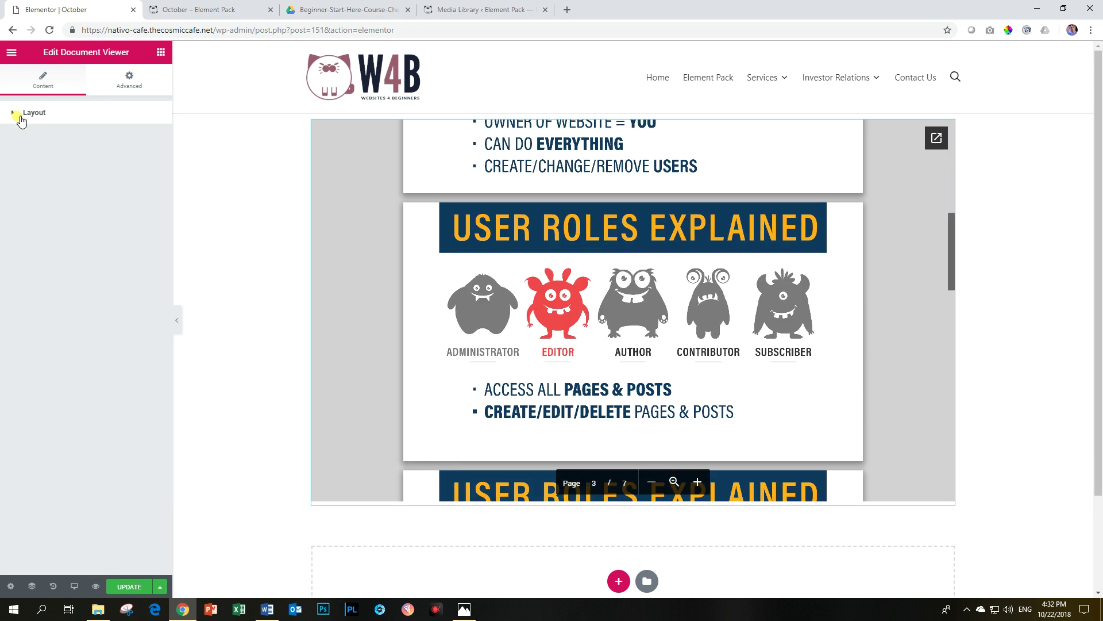
pyautogui.click(140, 92)
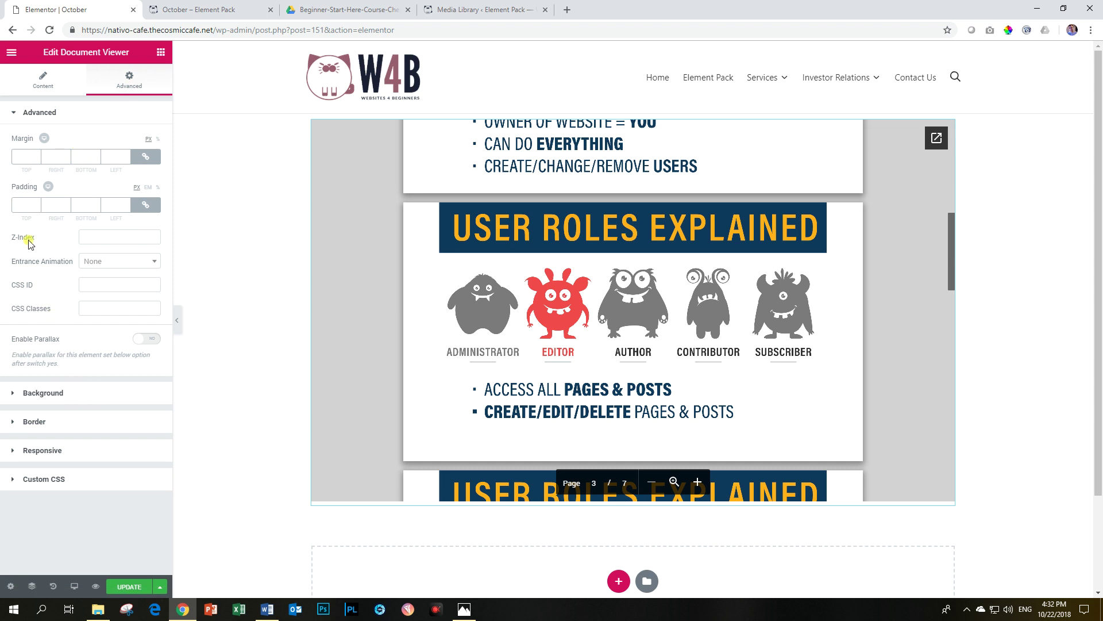
pyautogui.click(31, 115)
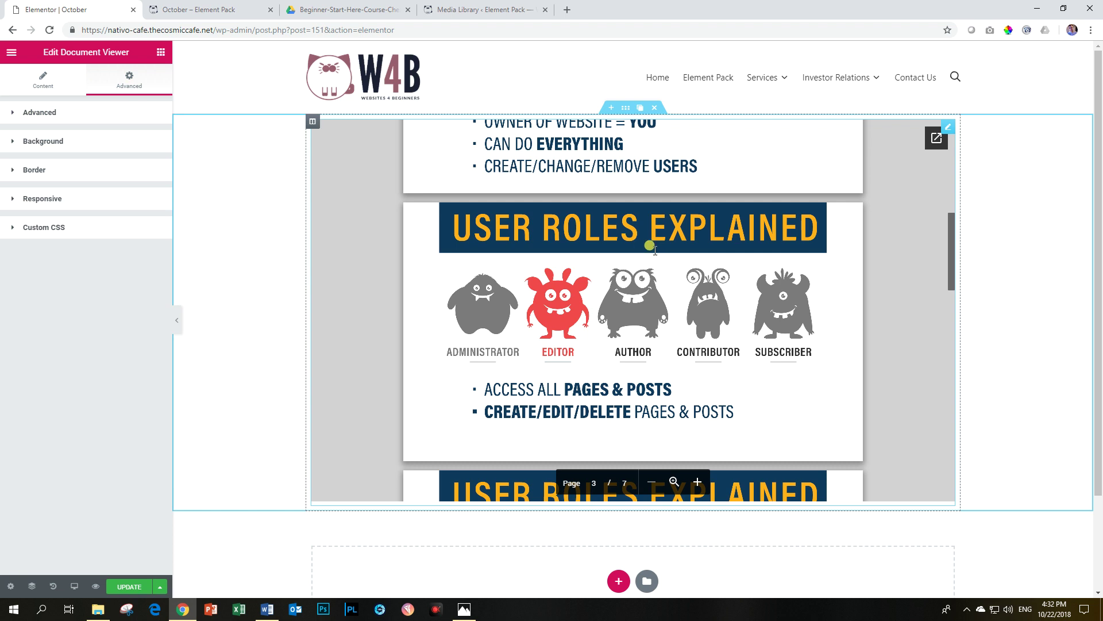
pyautogui.scroll(-3, 666, 249)
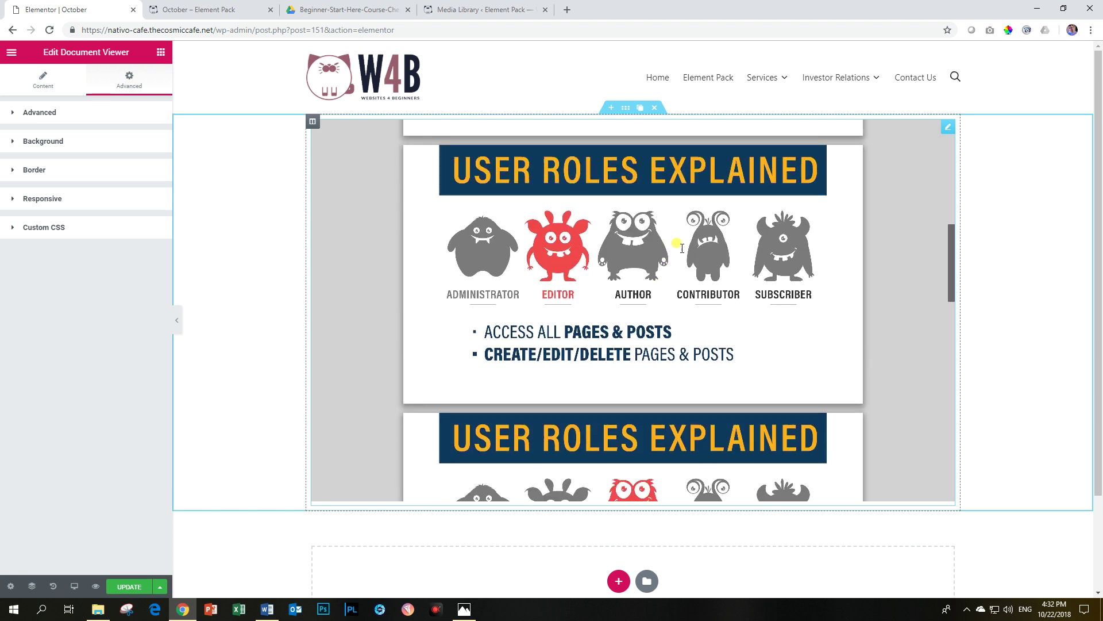
# - Add a two-column section below the Document Viewer
pyautogui.click(618, 580)
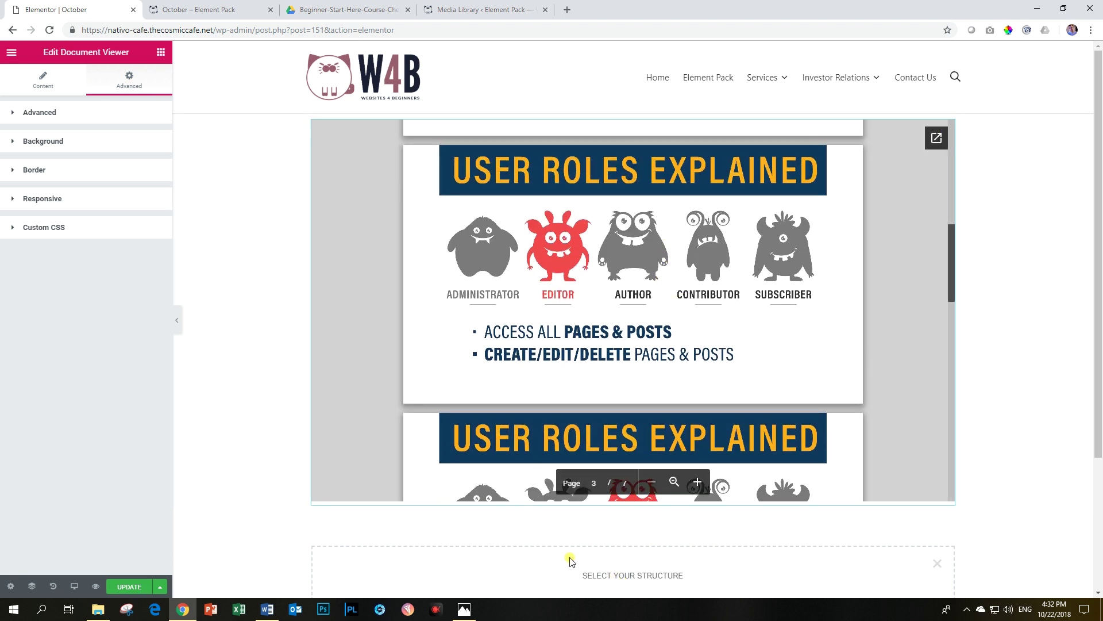
pyautogui.scroll(-3, 729, 539)
pyautogui.click(540, 438)
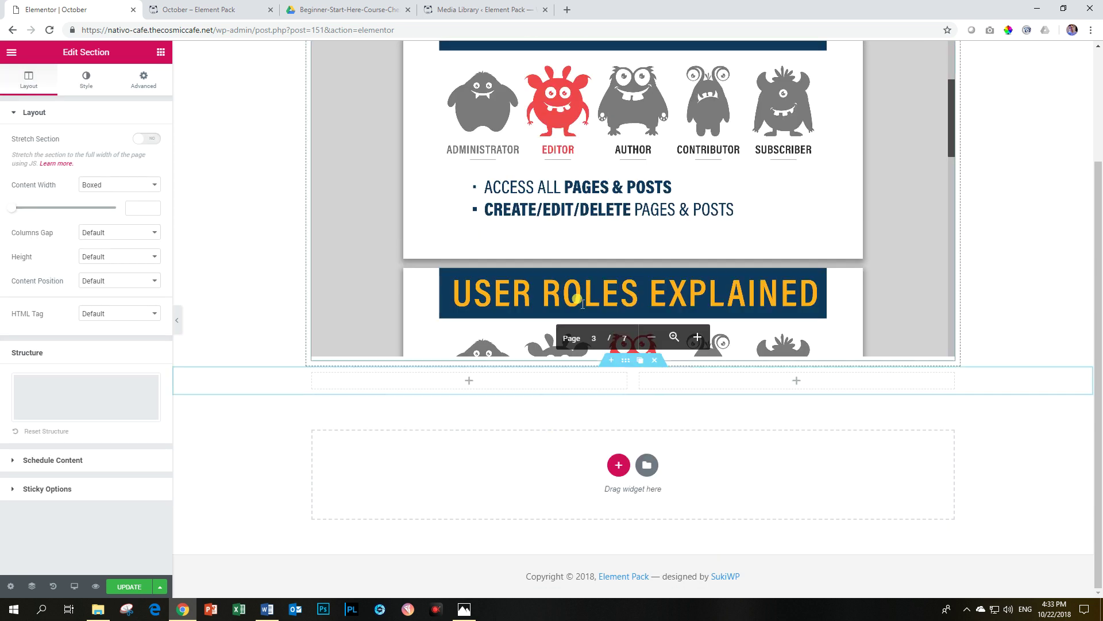
pyautogui.scroll(2, 590, 394)
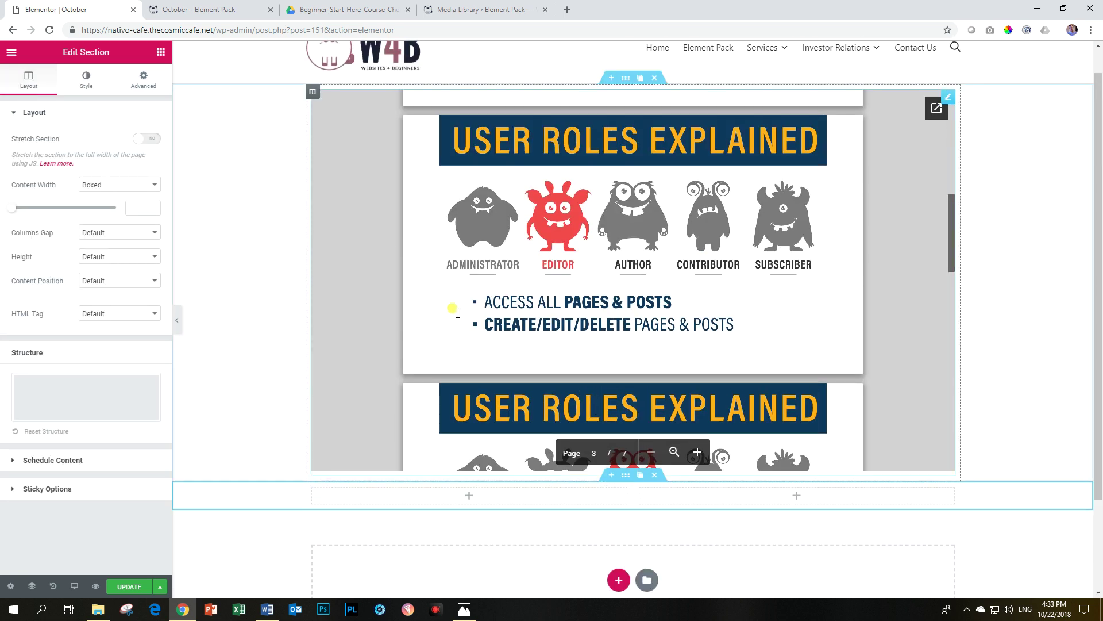
# - Duplicate the Document Viewer widget
pyautogui.rightClick(896, 181)
pyautogui.click(794, 164)
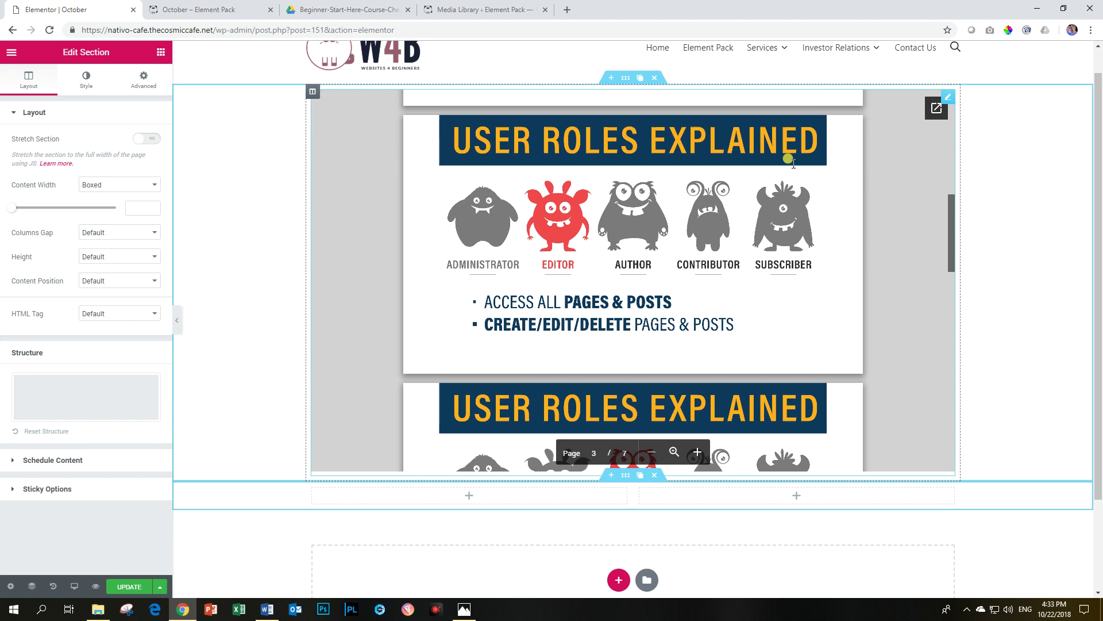
pyautogui.rightClick(794, 164)
pyautogui.click(721, 188)
pyautogui.click(946, 99)
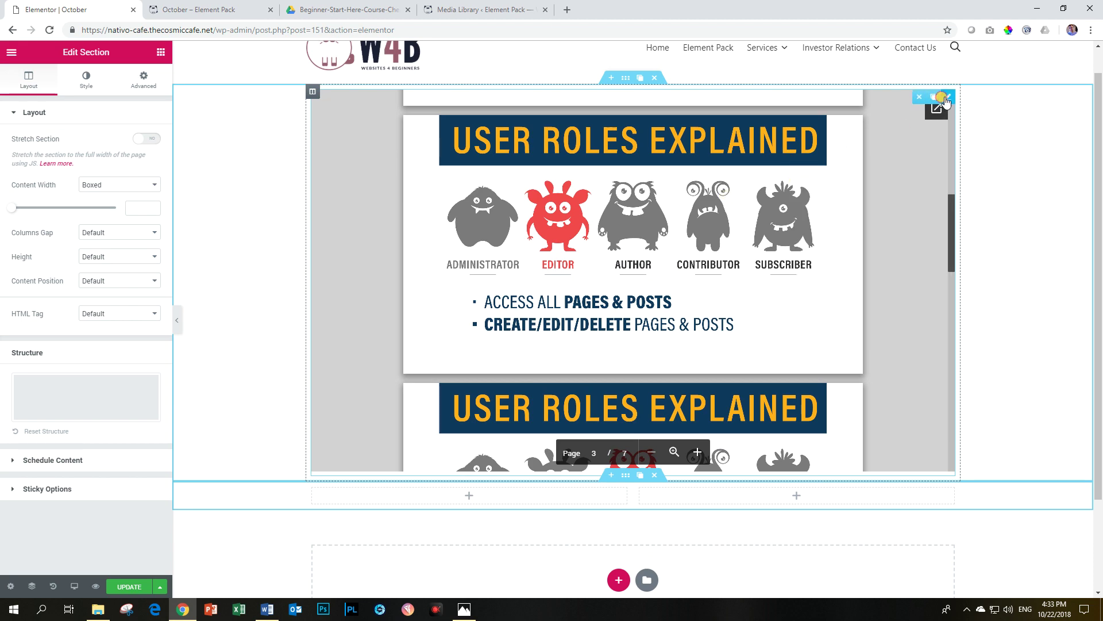
pyautogui.scroll(-6, 816, 233)
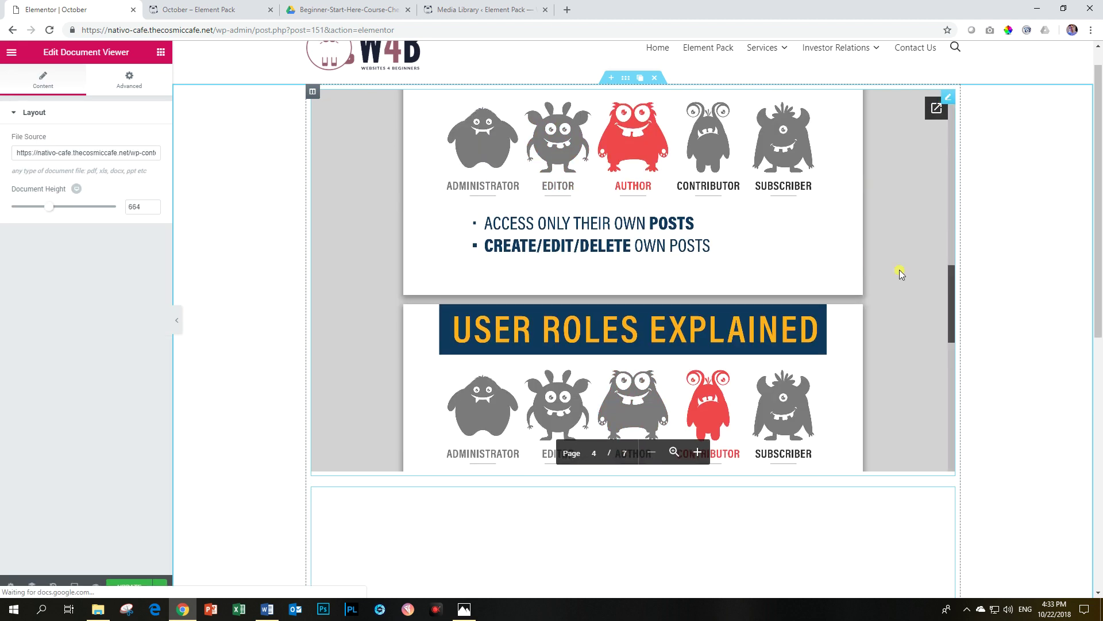
pyautogui.scroll(-8, 900, 274)
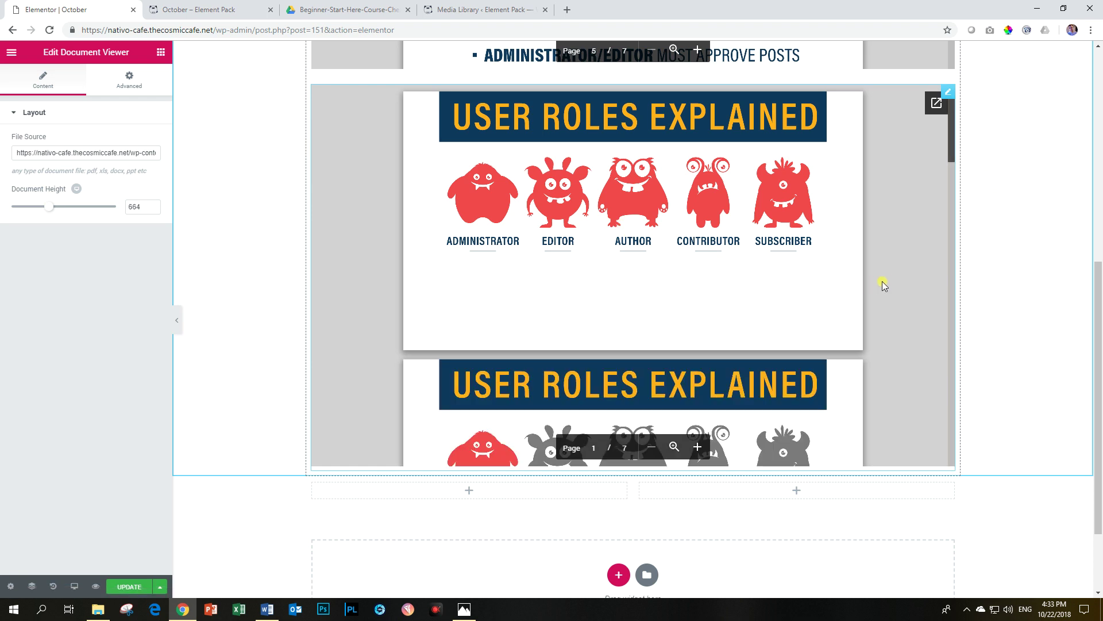
pyautogui.scroll(-3, 837, 459)
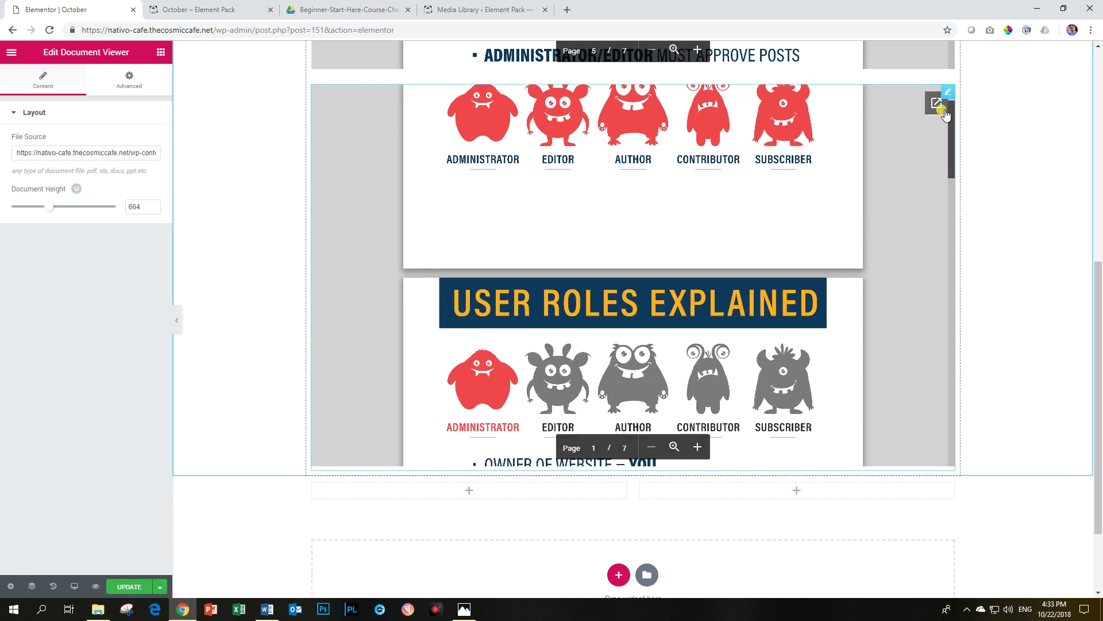
# - Delete the duplicate Document Viewer, keeping only the original
pyautogui.rightClick(894, 123)
pyautogui.click(945, 95)
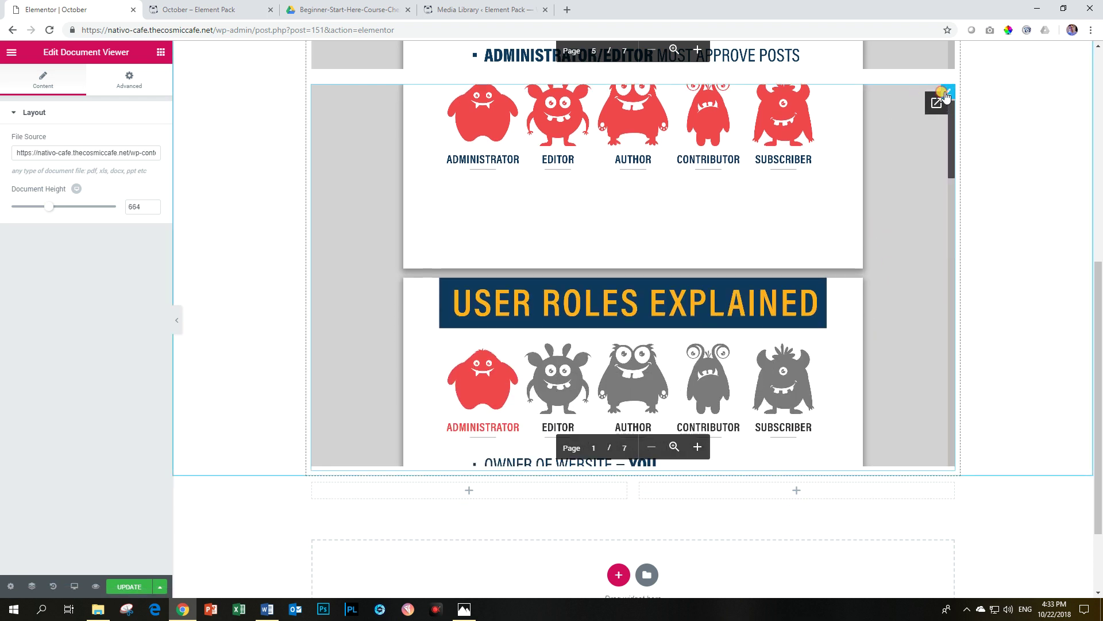
pyautogui.click(915, 177)
pyautogui.rightClick(901, 182)
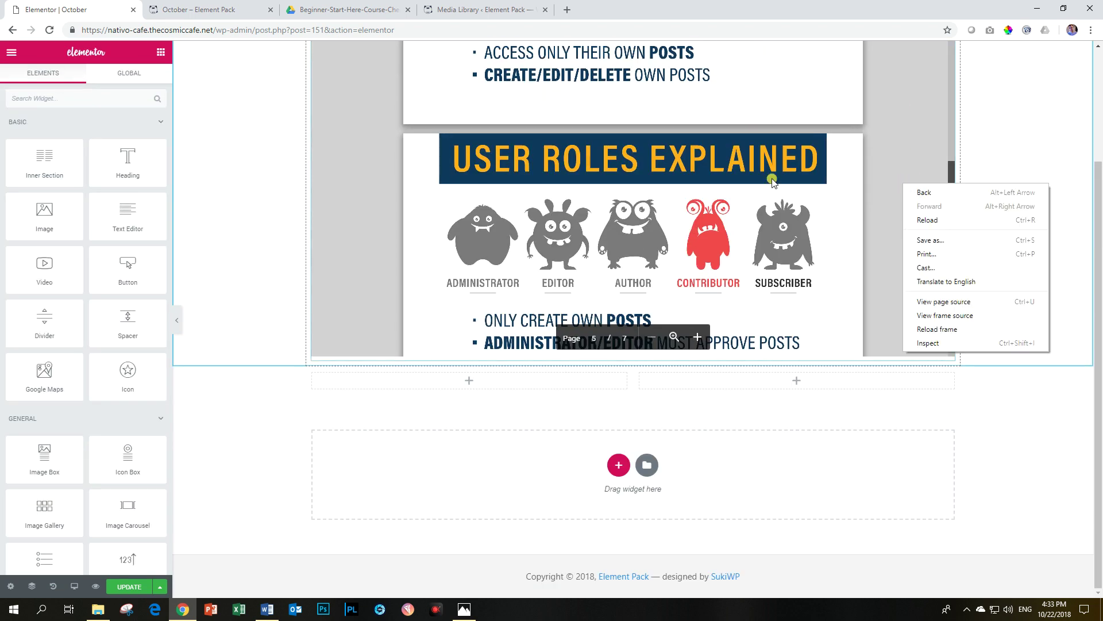
pyautogui.rightClick(677, 168)
pyautogui.rightClick(430, 165)
pyautogui.scroll(5, 775, 216)
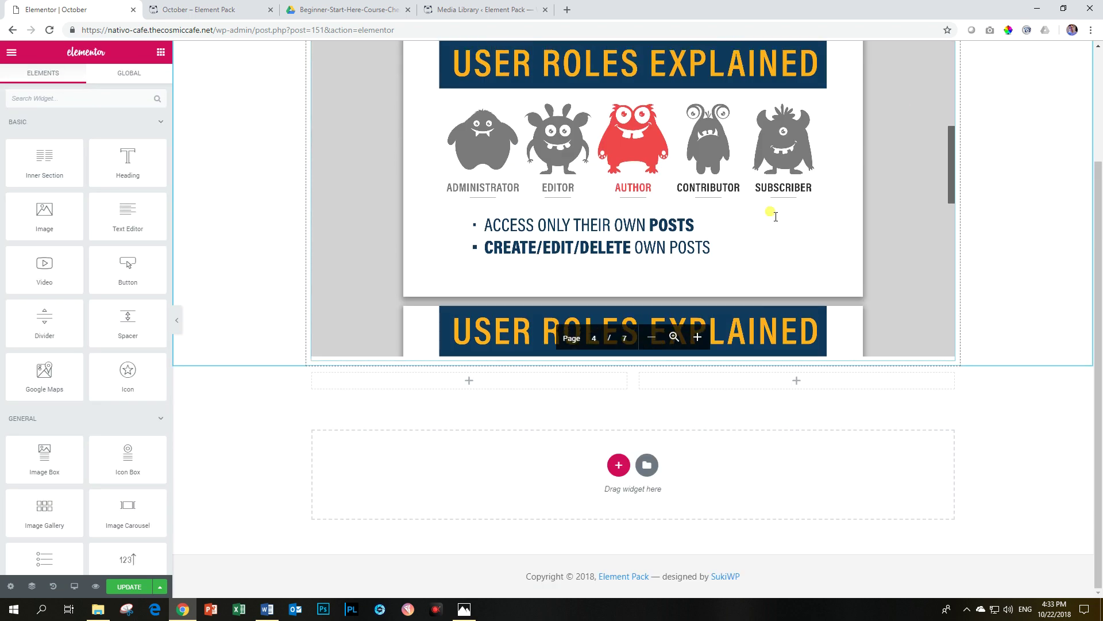
pyautogui.scroll(5, 775, 216)
# - In the Navigator, expand the first section's column and copy its Document Viewer widget
pyautogui.click(38, 585)
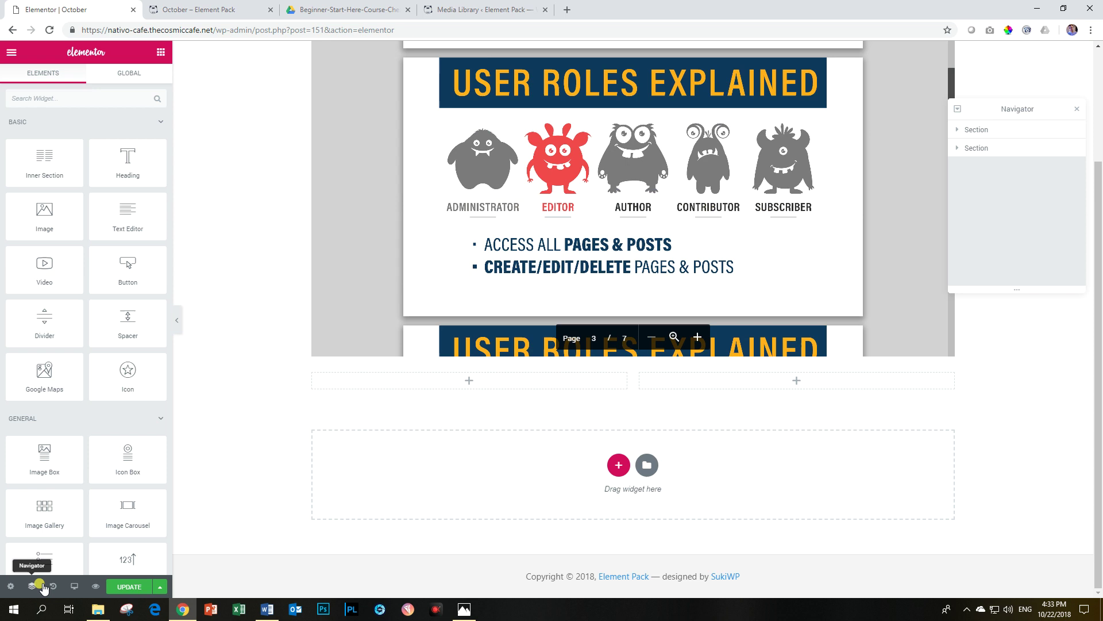
pyautogui.click(957, 131)
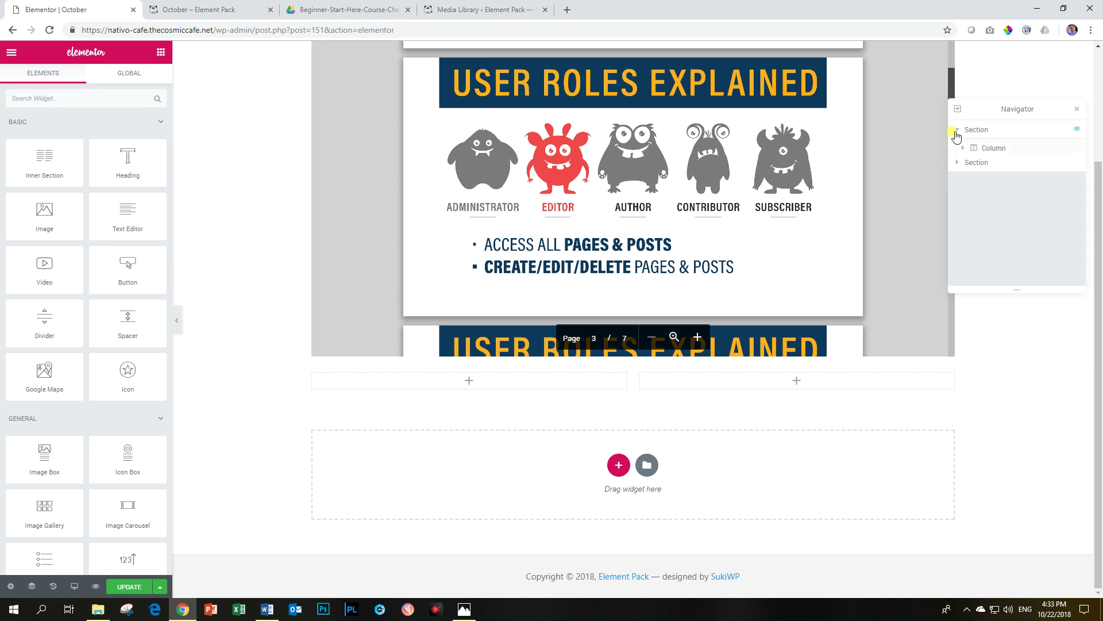
pyautogui.click(989, 149)
pyautogui.click(963, 147)
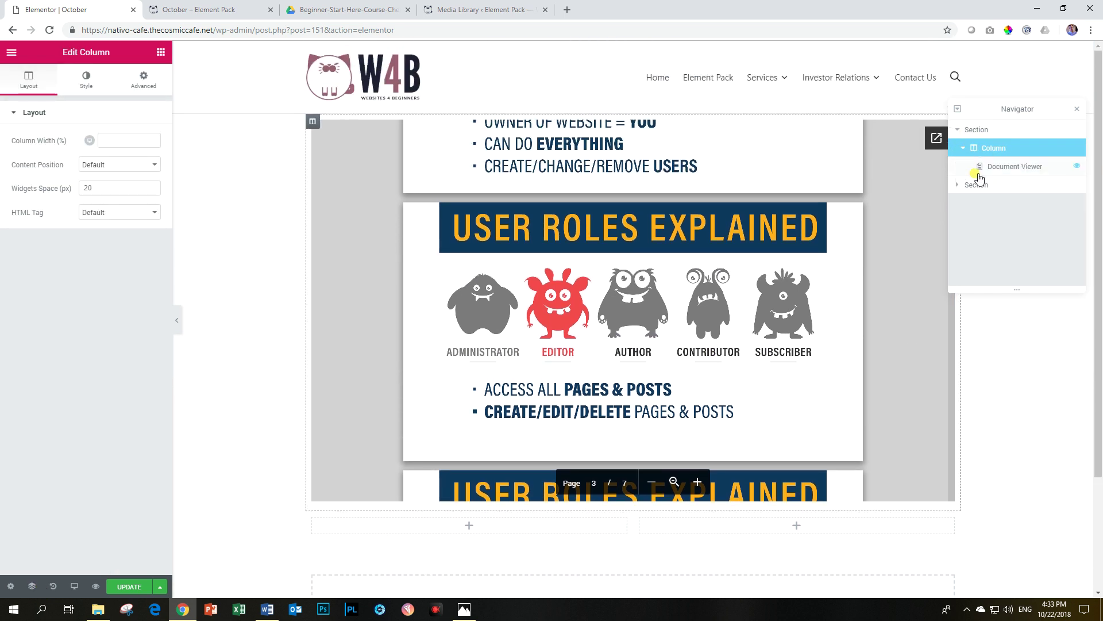
pyautogui.click(1006, 166)
pyautogui.rightClick(1009, 170)
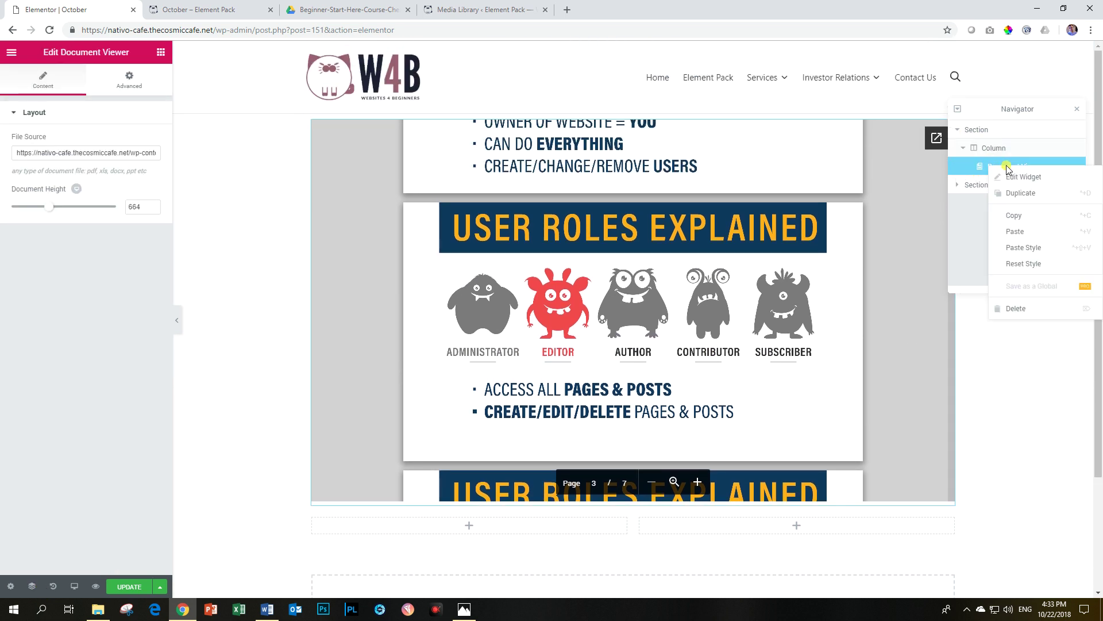
pyautogui.click(1015, 215)
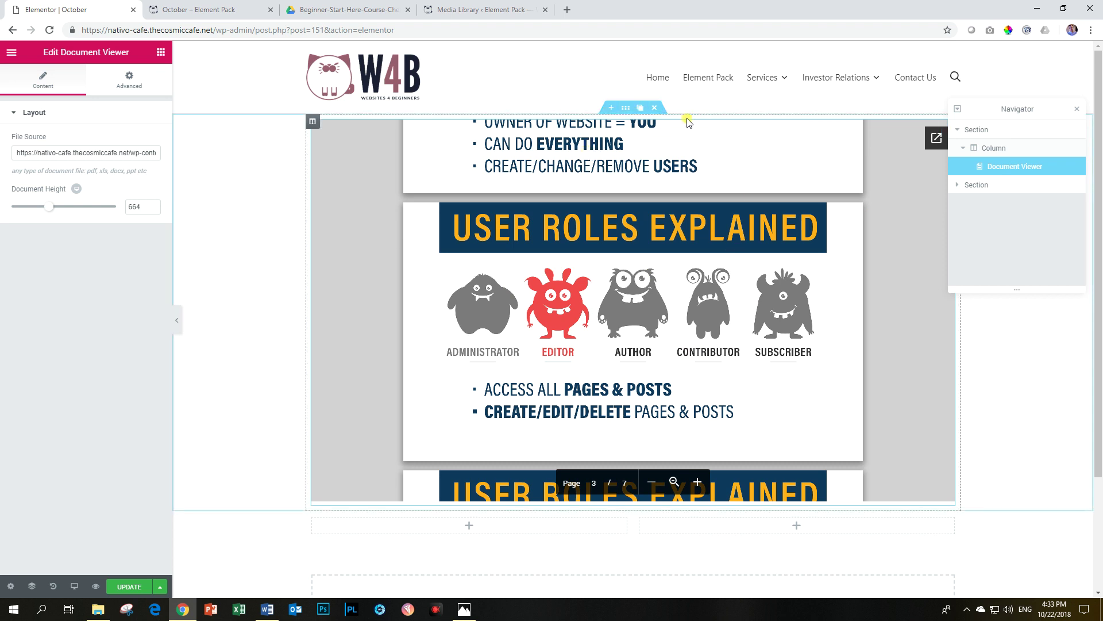
# - Paste the copied Document Viewer into the two-column section's empty left column
pyautogui.scroll(-2, 688, 122)
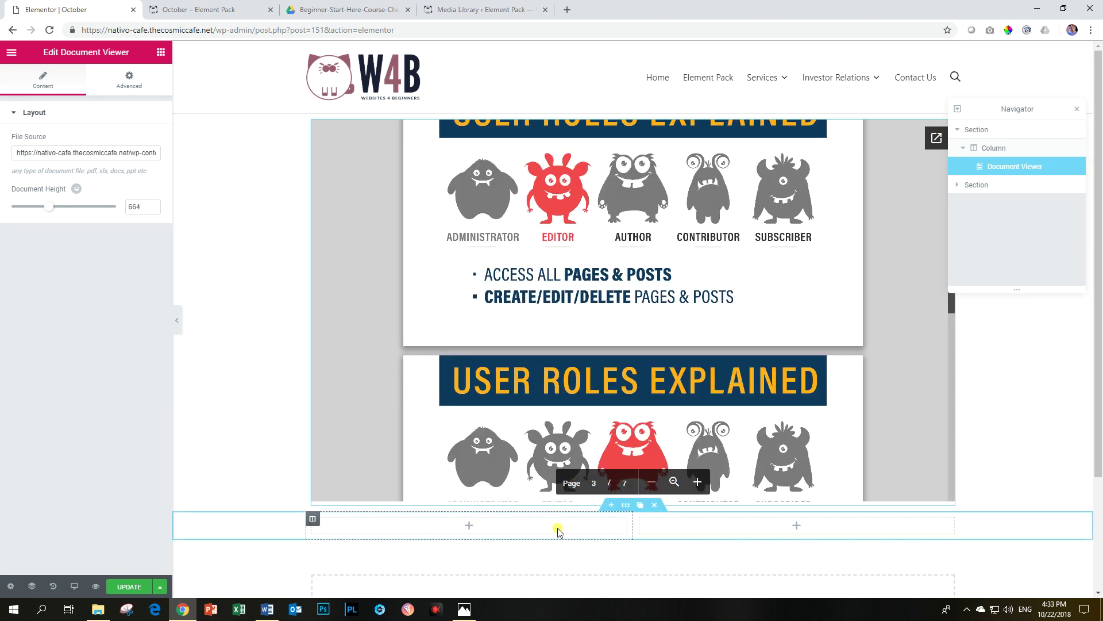
pyautogui.scroll(-3, 988, 522)
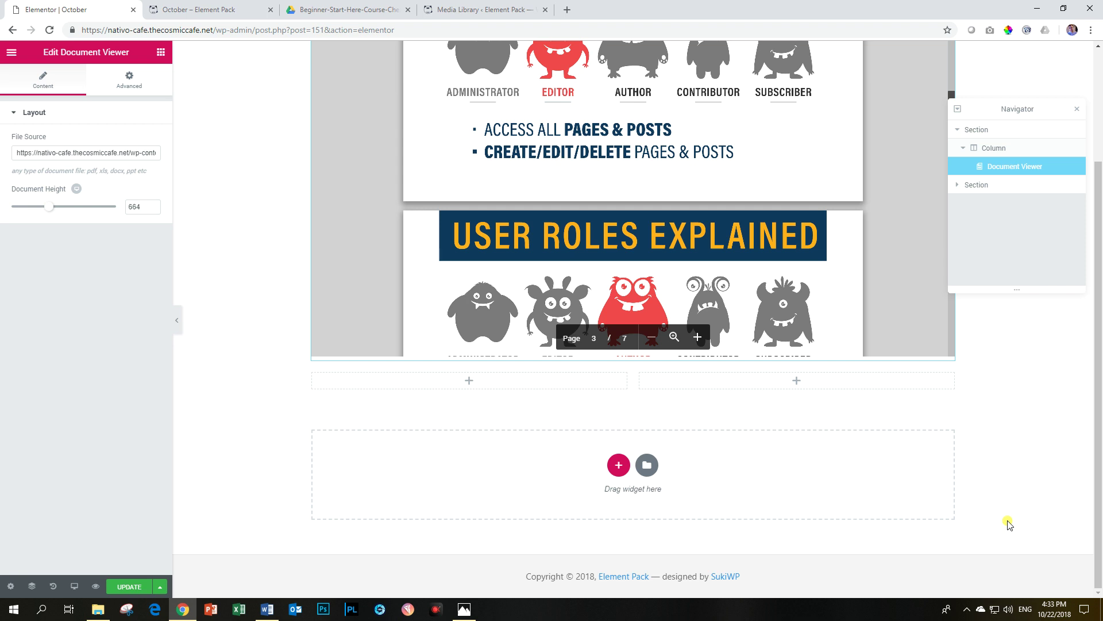
pyautogui.rightClick(470, 381)
pyautogui.click(493, 390)
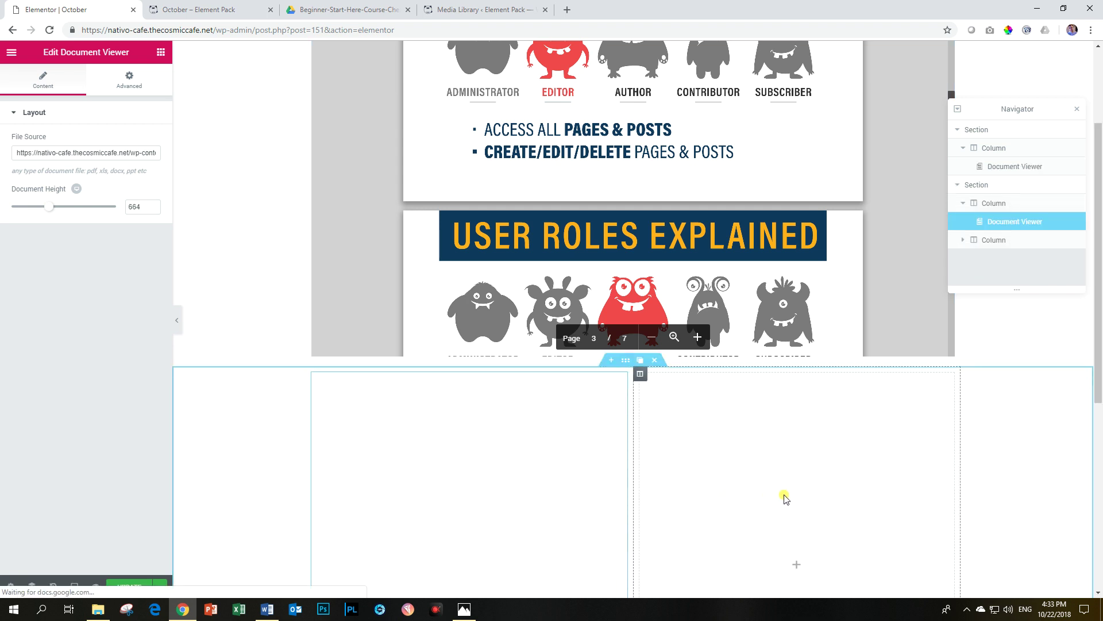
# - Widen the left column to about 52% and update the page
pyautogui.scroll(-4, 804, 494)
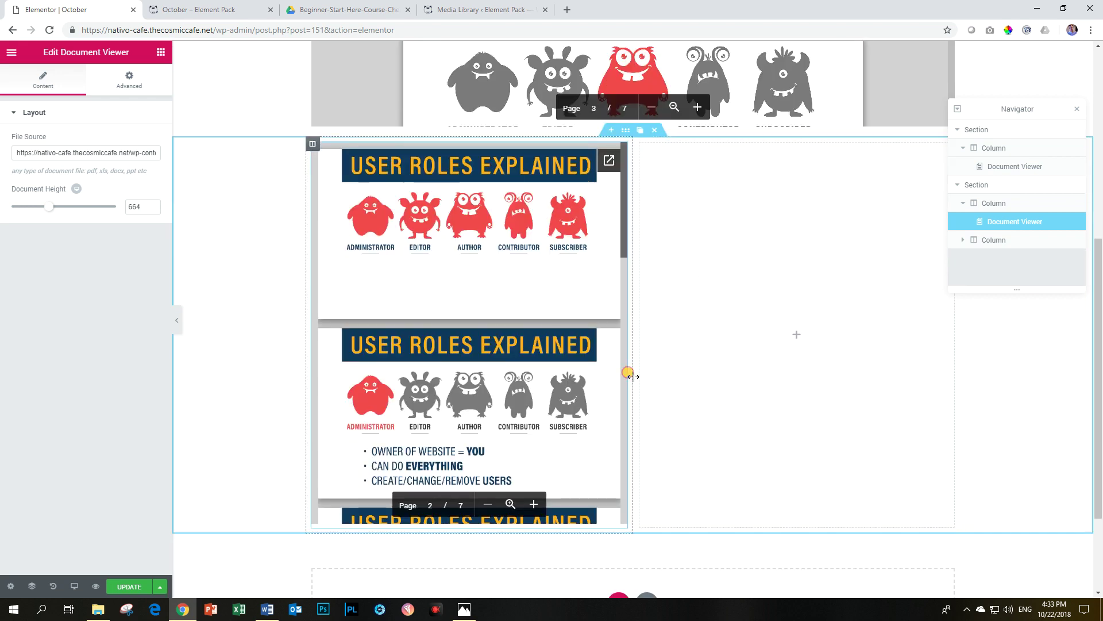
pyautogui.moveTo(633, 376); pyautogui.dragTo(662, 370)
pyautogui.click(129, 587)
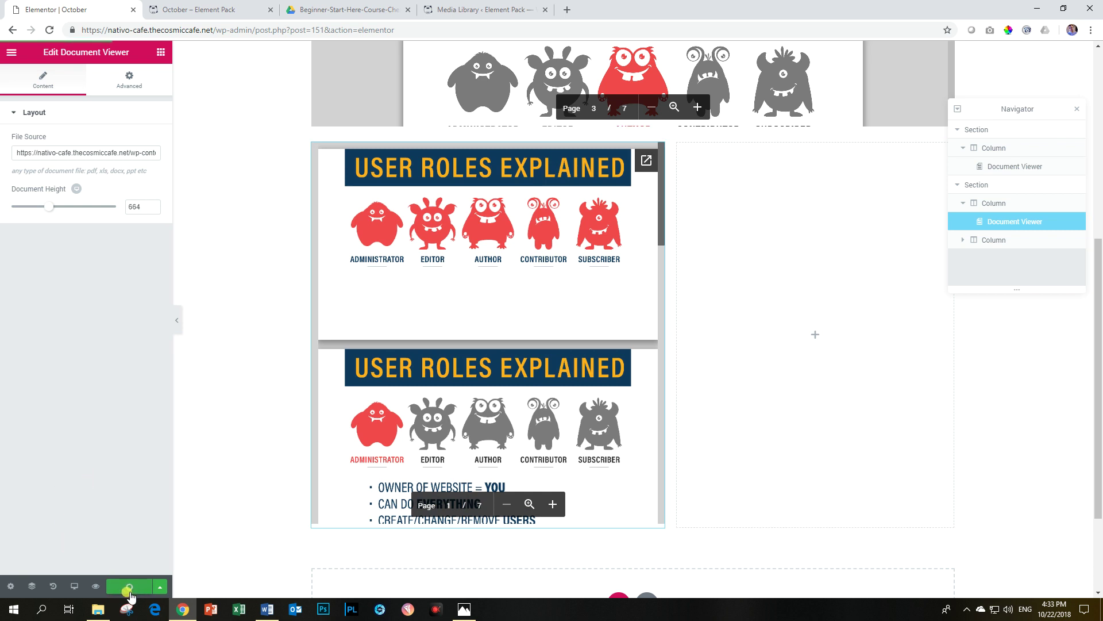
# - Load the plain /october/ address in the preview tab, with the preview_nonce and preview=true parameters removed
pyautogui.click(216, 7)
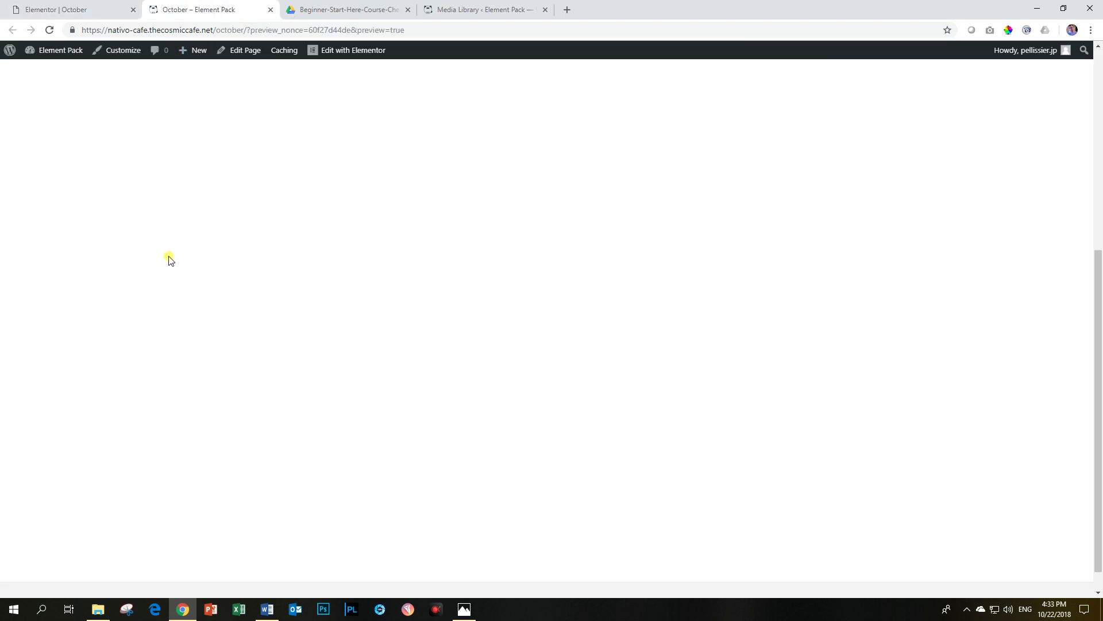
pyautogui.click(263, 30)
pyautogui.moveTo(246, 30); pyautogui.dragTo(423, 13)
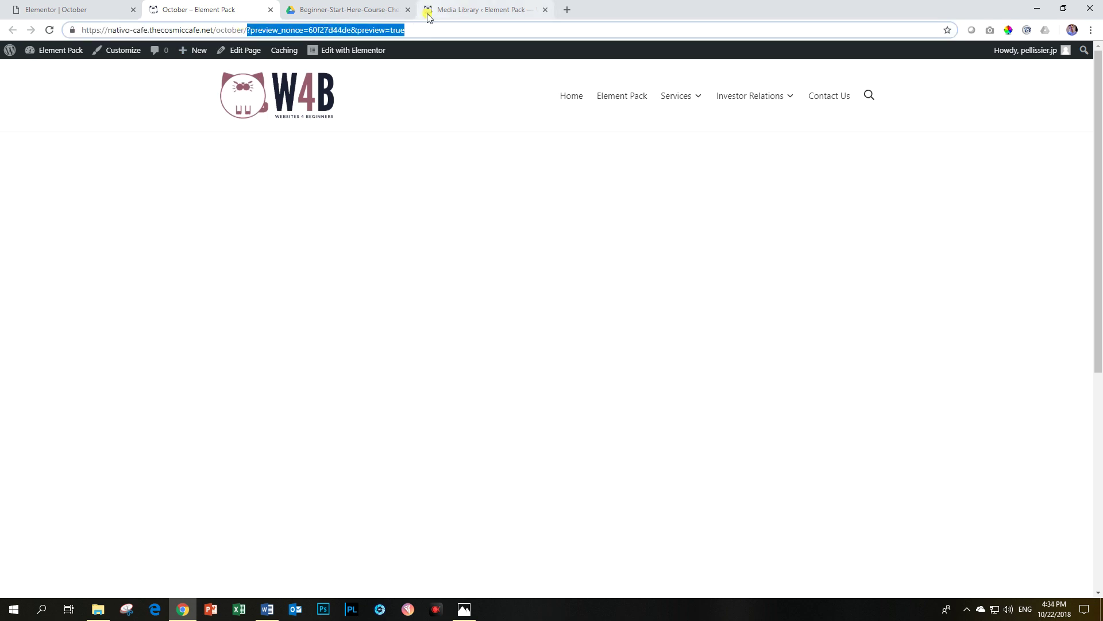
pyautogui.press('BackSpace')
pyautogui.press('Return')
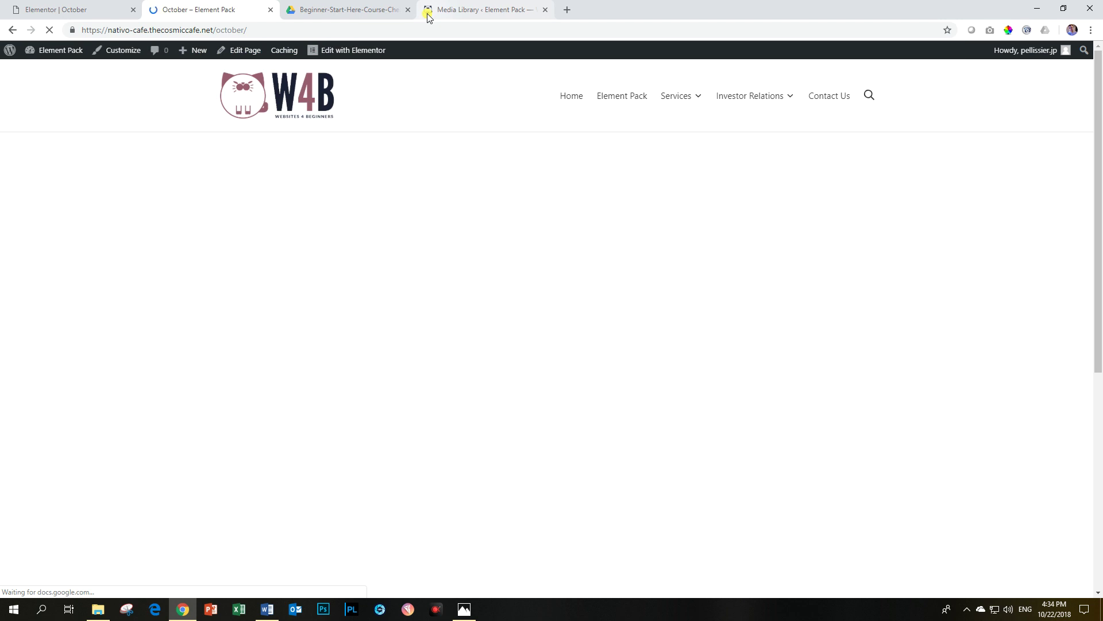
# - Scroll back and forth through the embedded deck's slides on the live page
pyautogui.scroll(-3, 953, 214)
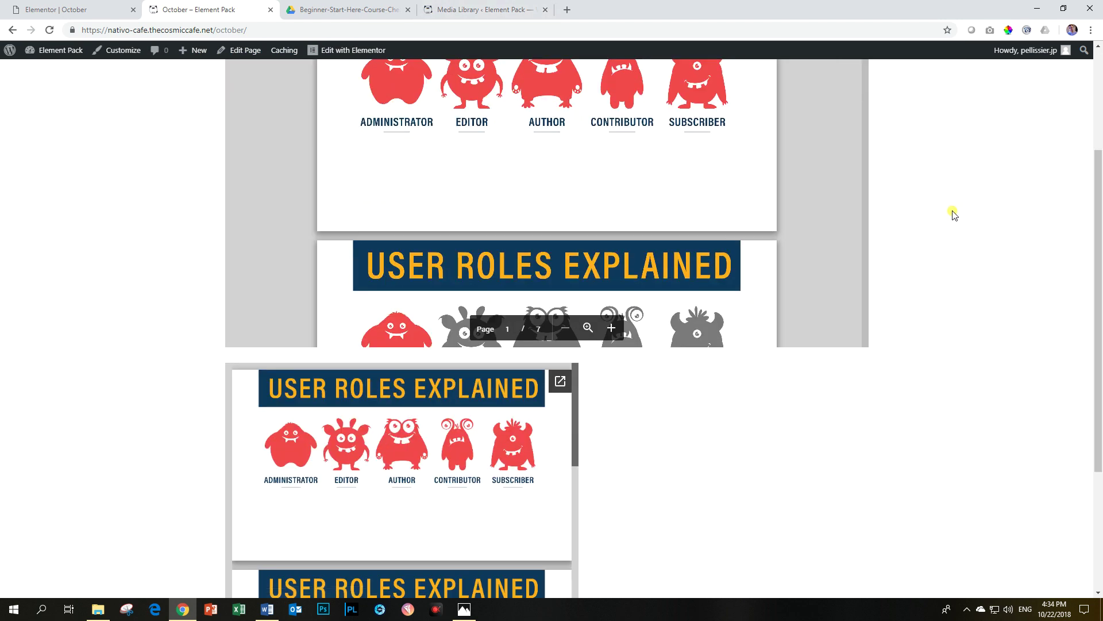
pyautogui.scroll(-3, 954, 215)
pyautogui.scroll(3, 954, 214)
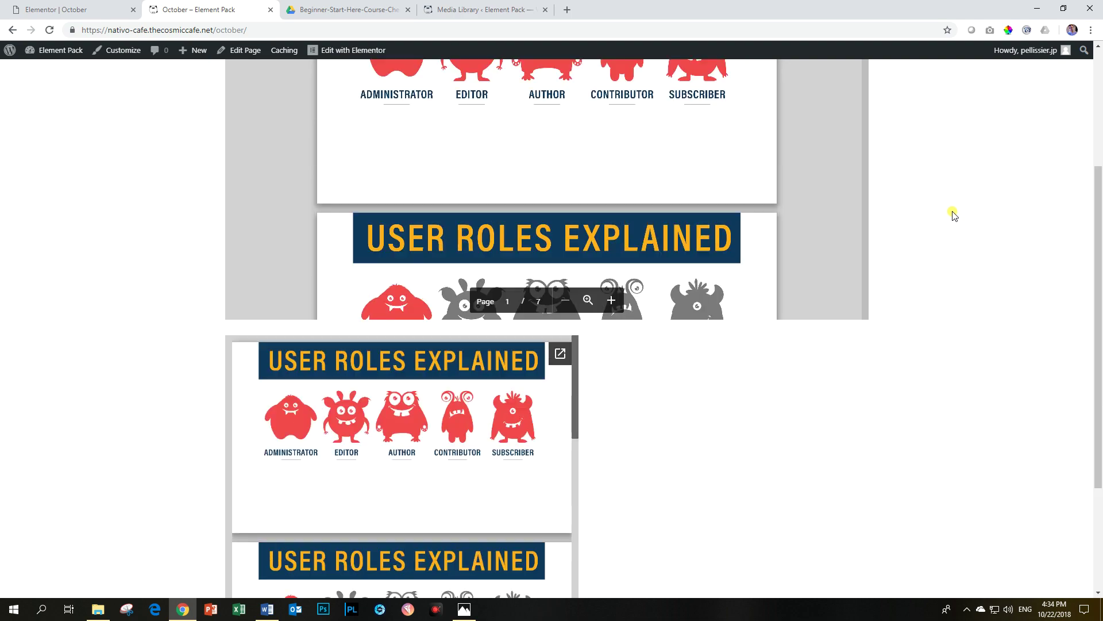
pyautogui.scroll(3, 953, 215)
pyautogui.scroll(-8, 740, 247)
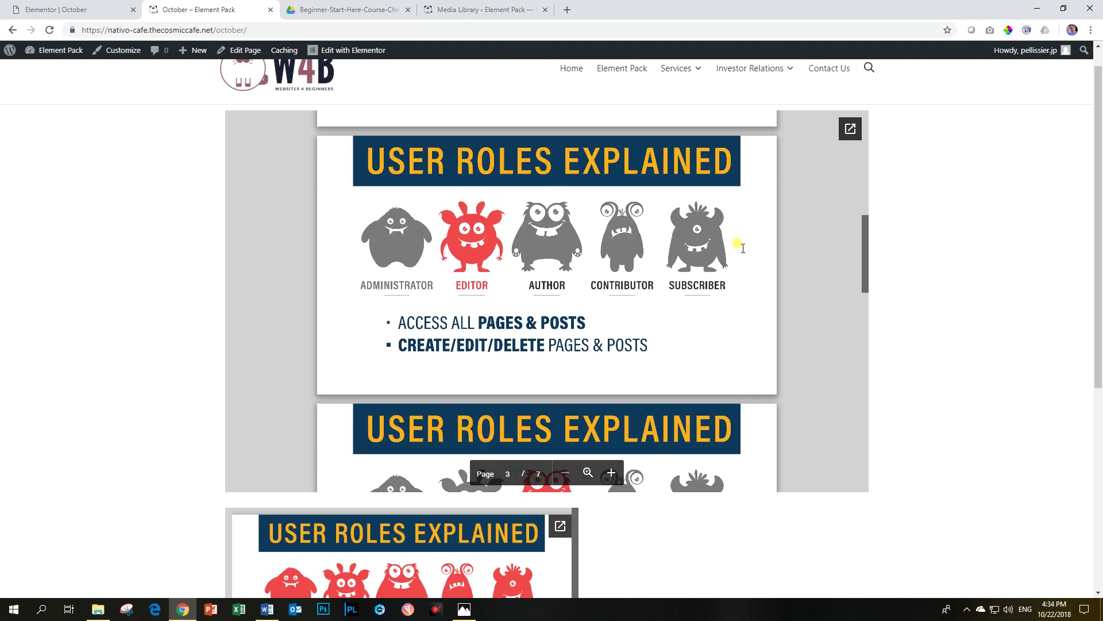
pyautogui.scroll(-12, 740, 247)
pyautogui.scroll(10, 739, 253)
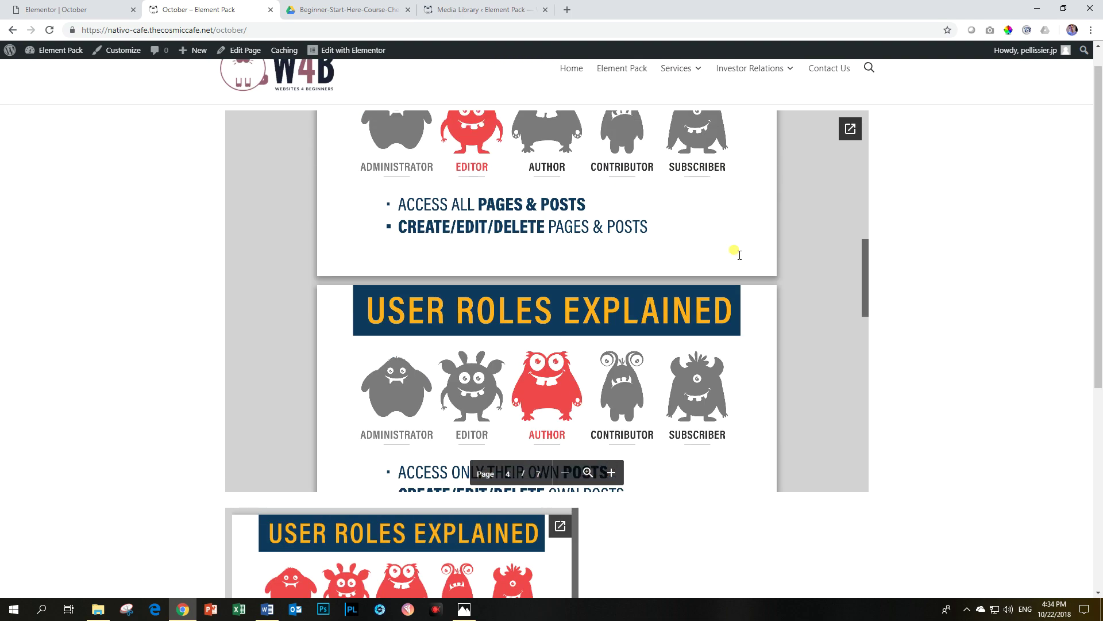
# - Zoom the deck slides in and out, ending back at normal size
pyautogui.click(587, 472)
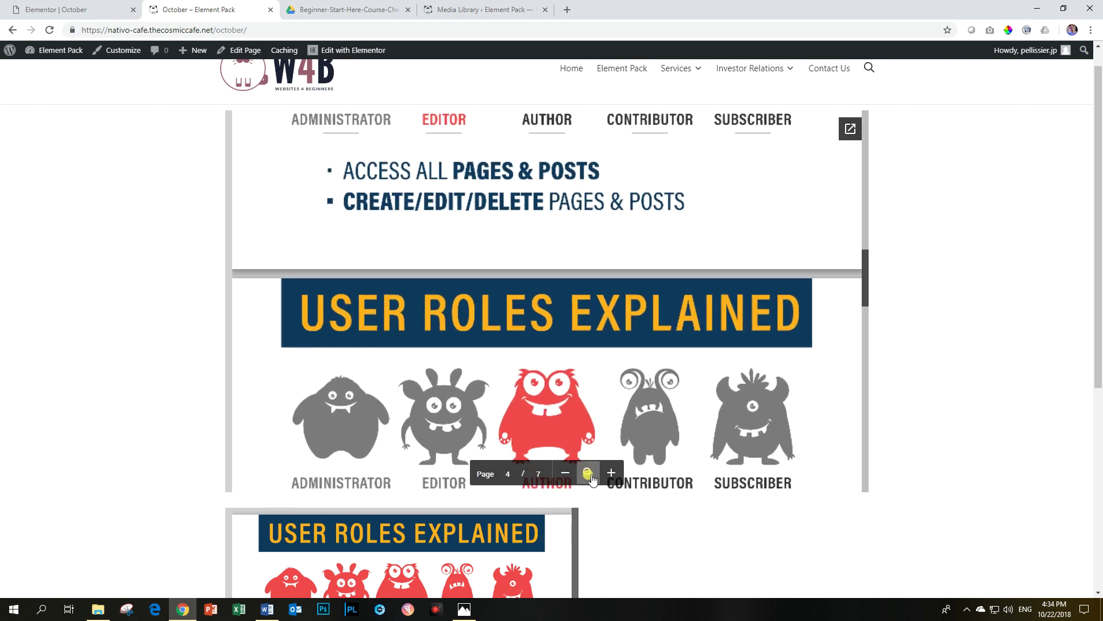
pyautogui.click(588, 474)
pyautogui.click(588, 475)
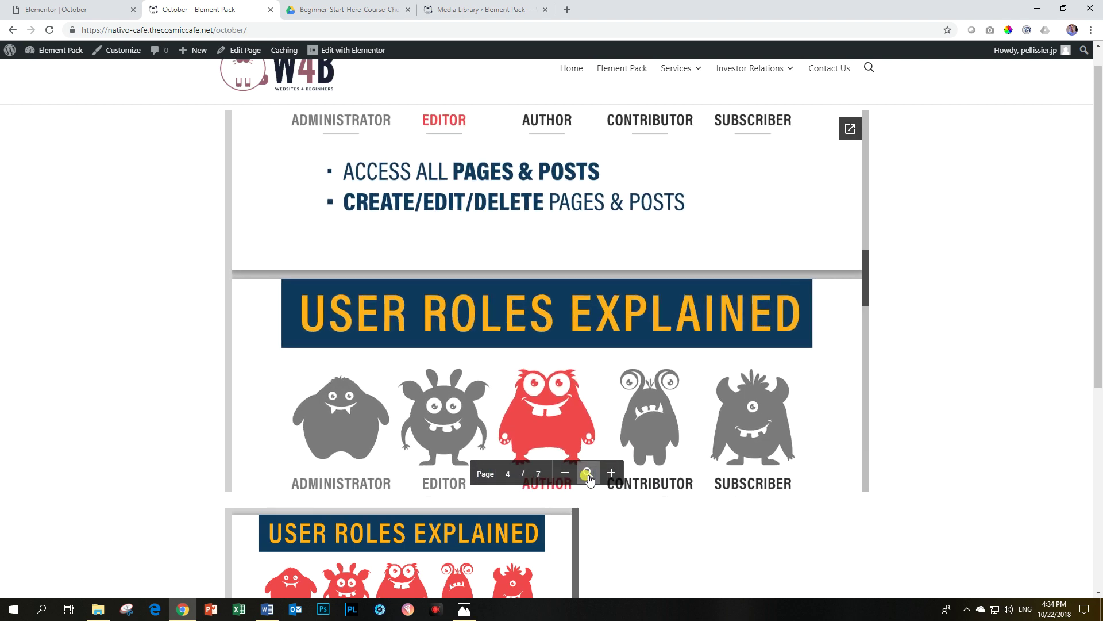
pyautogui.click(587, 474)
pyautogui.click(610, 472)
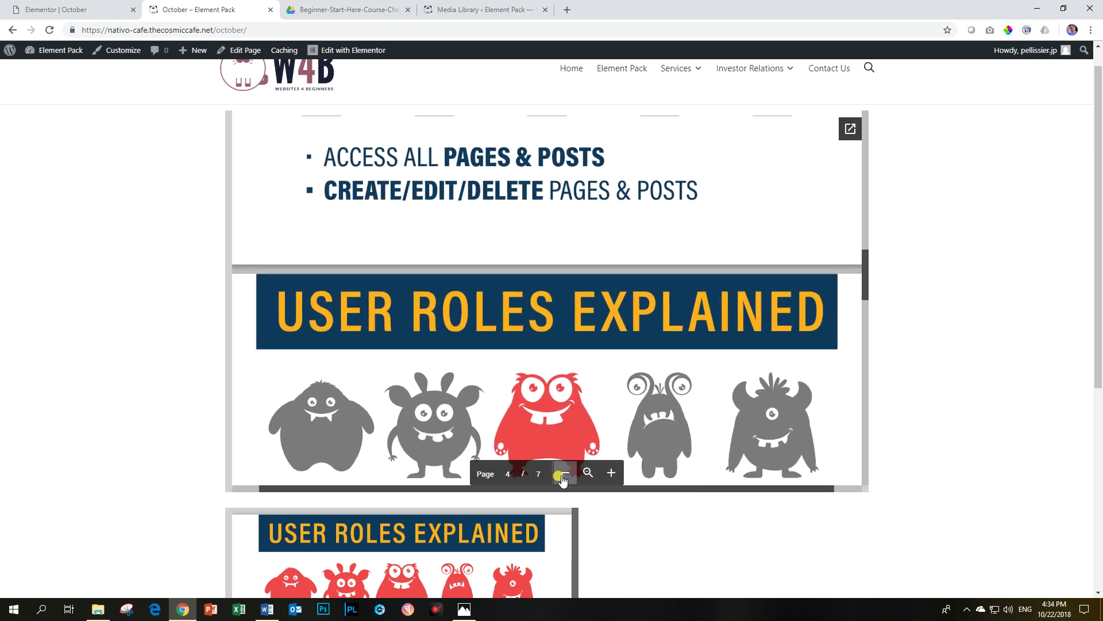
pyautogui.click(563, 475)
pyautogui.click(563, 475)
# - Scroll the deck to the Subscriber slide, page 6 of 7
pyautogui.scroll(-3, 581, 397)
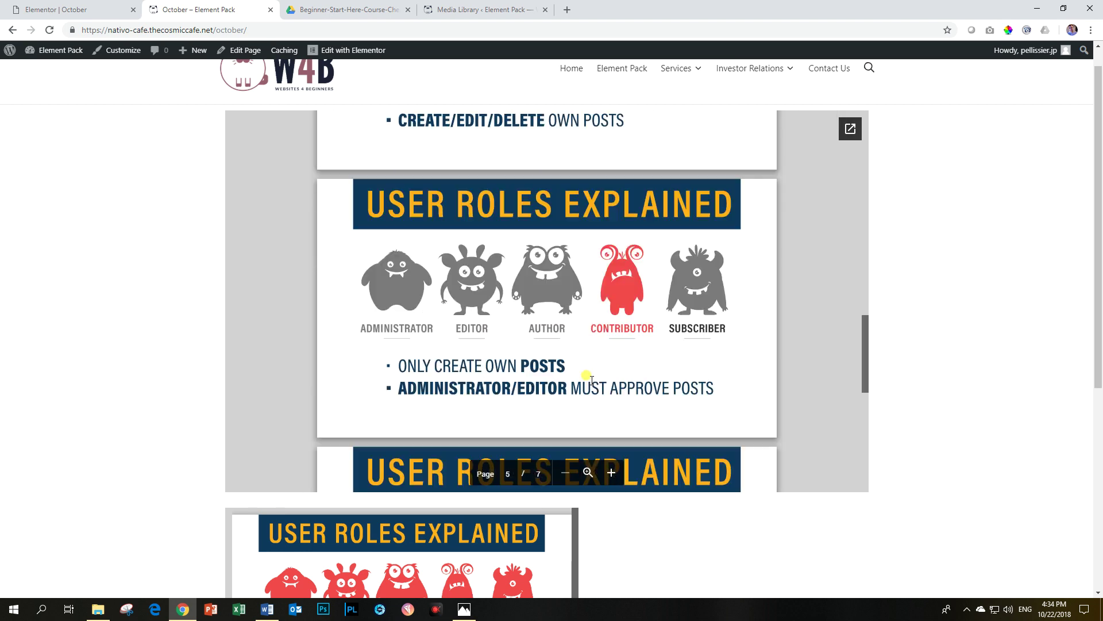
pyautogui.scroll(-4, 590, 380)
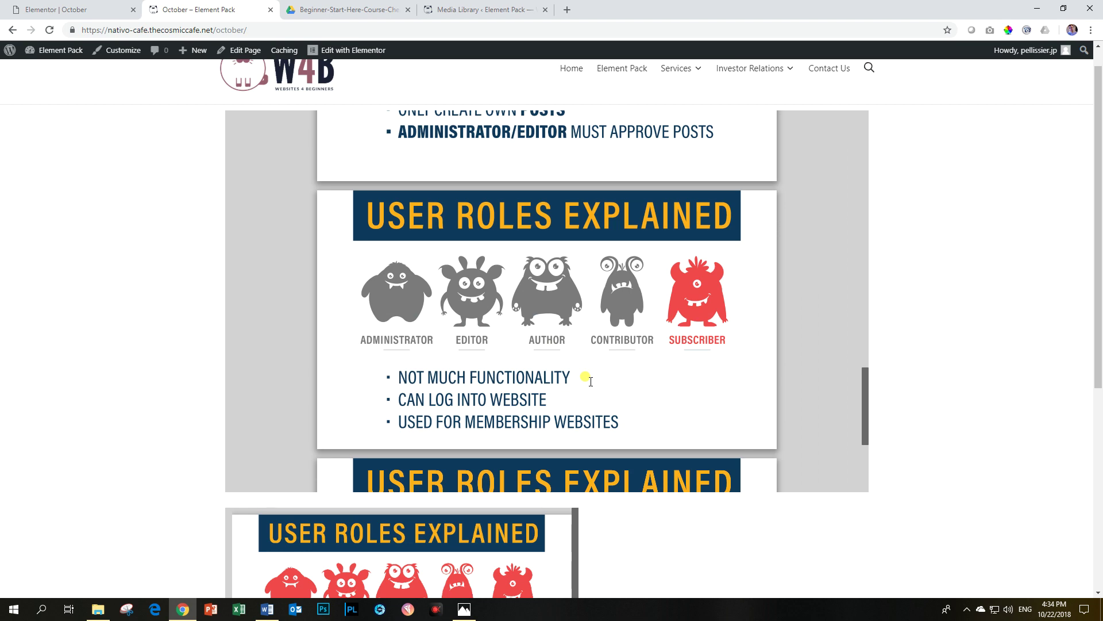
pyautogui.scroll(-6, 942, 291)
pyautogui.scroll(6, 948, 293)
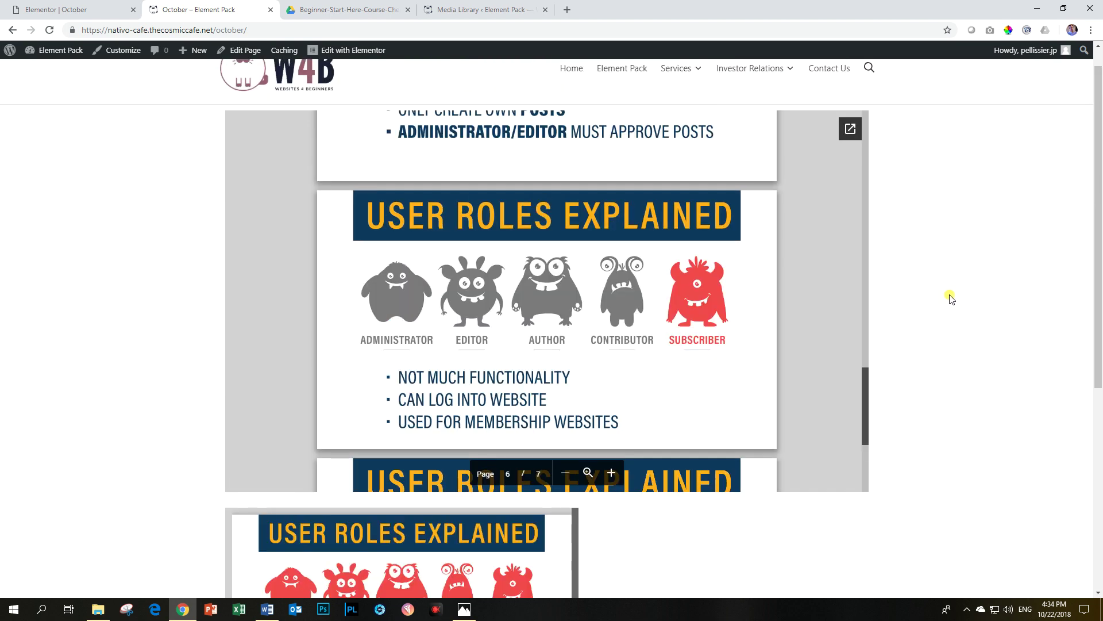
pyautogui.scroll(1, 952, 300)
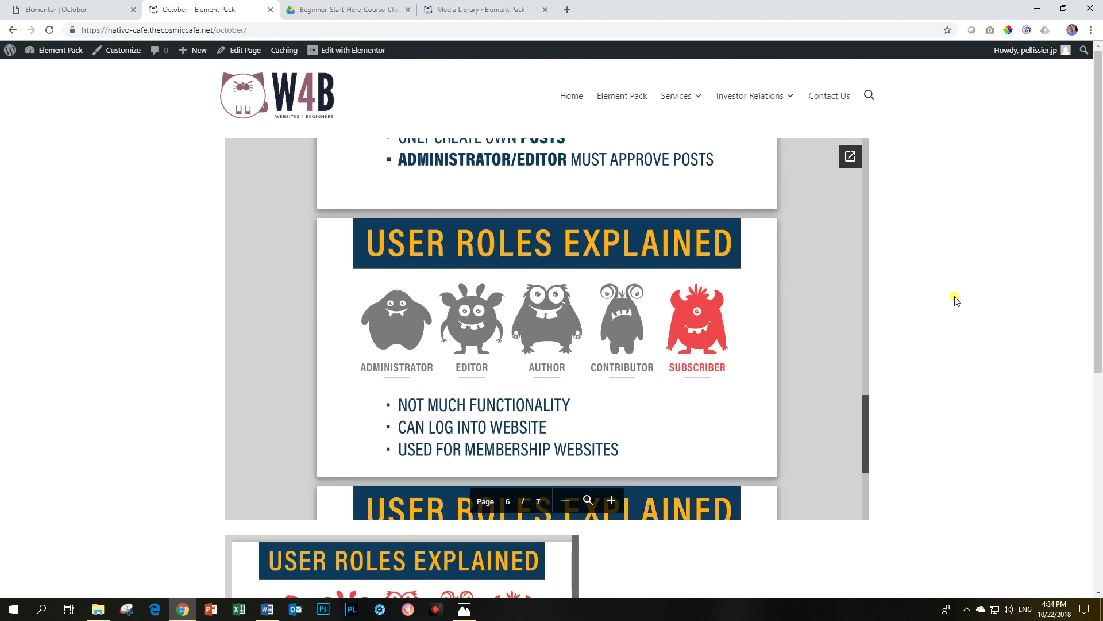